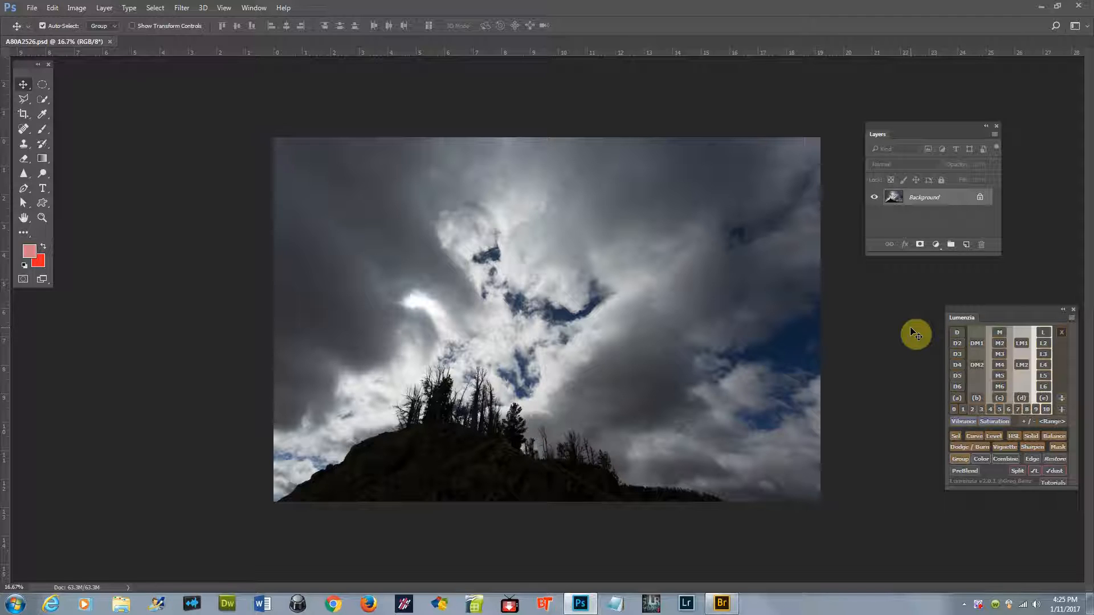
key(ctrl+alt+i)
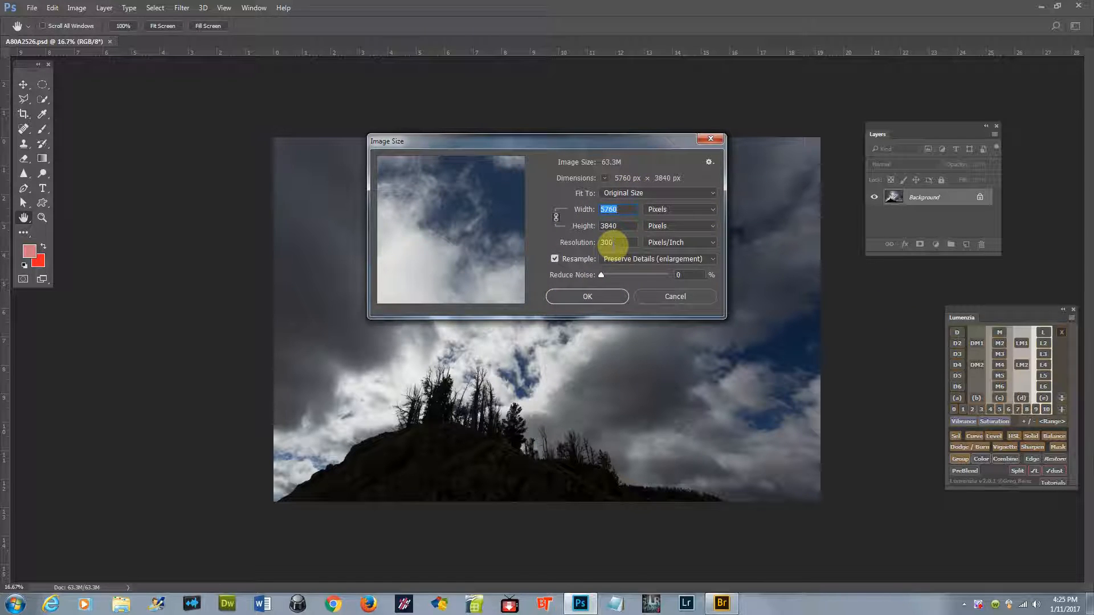
click(554, 259)
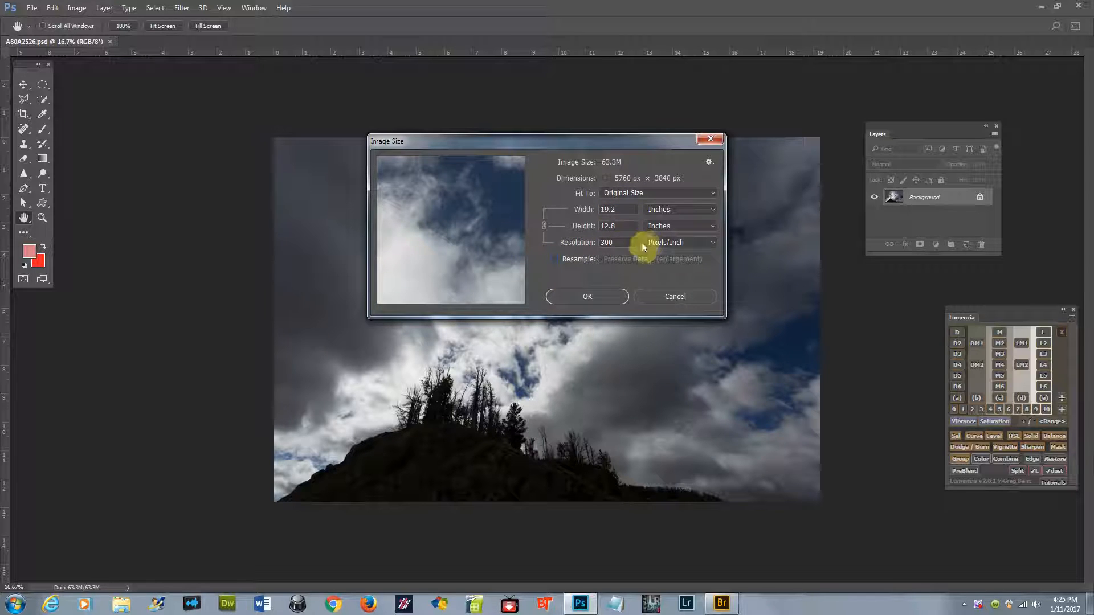
drag(618, 243, 593, 246)
text(72)
click(555, 258)
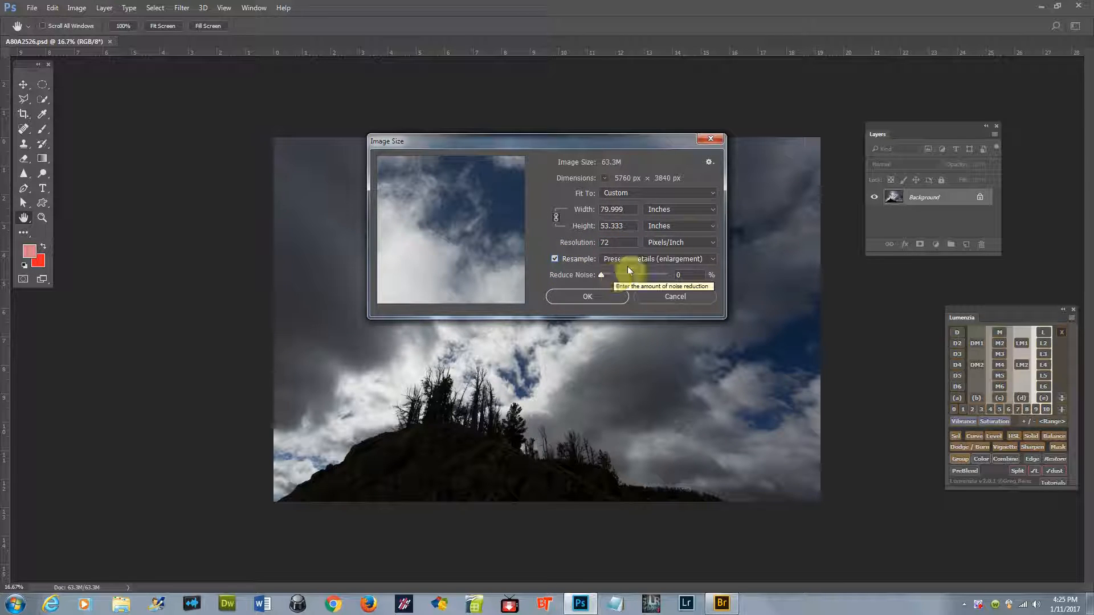
click(679, 209)
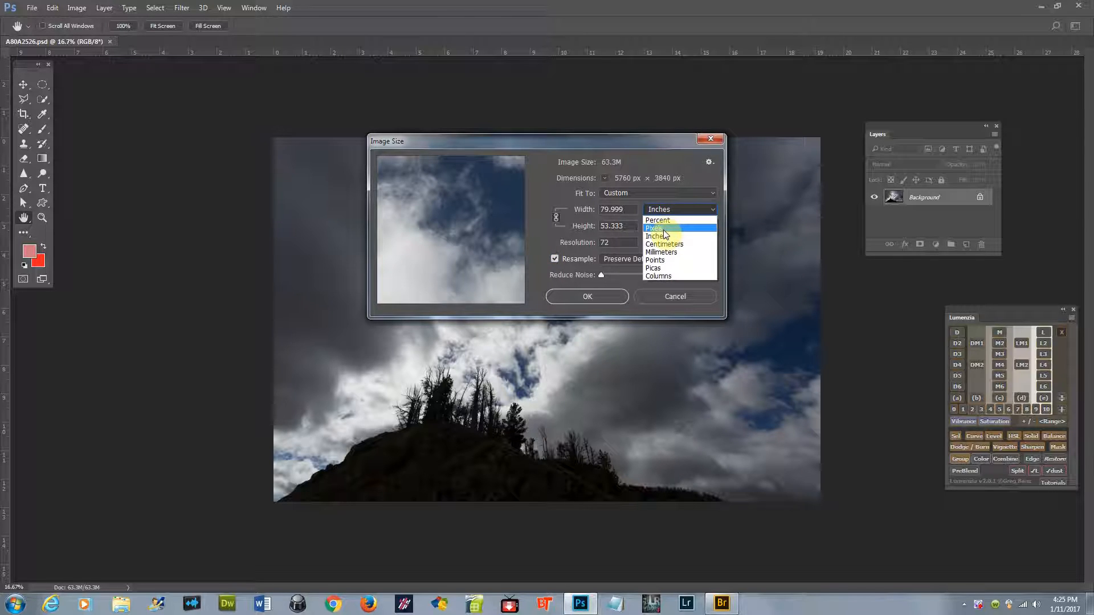
click(662, 228)
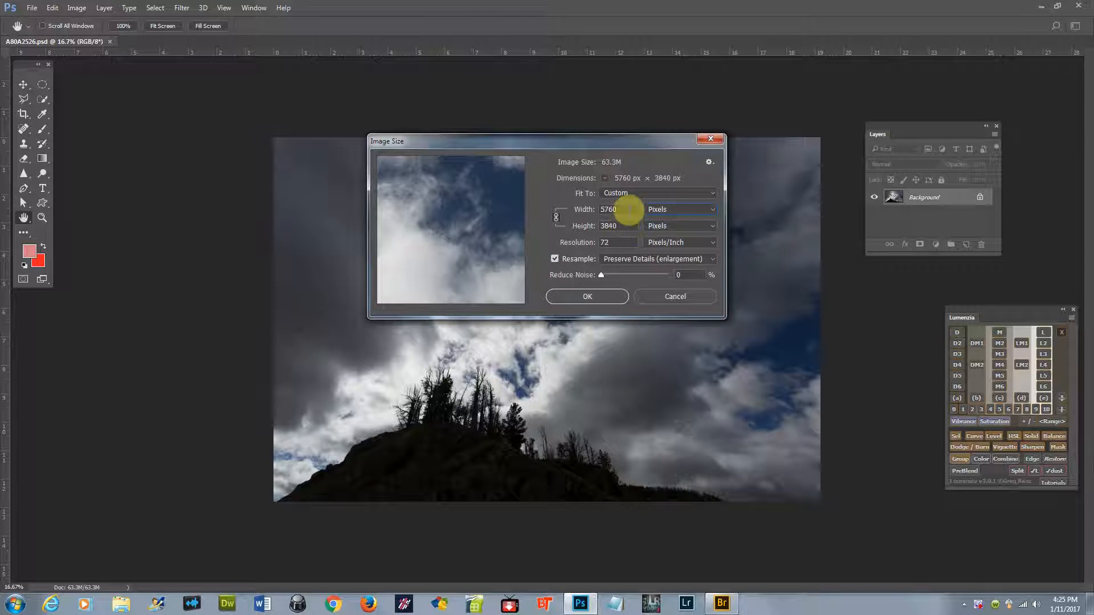
drag(629, 210, 596, 215)
text(1)
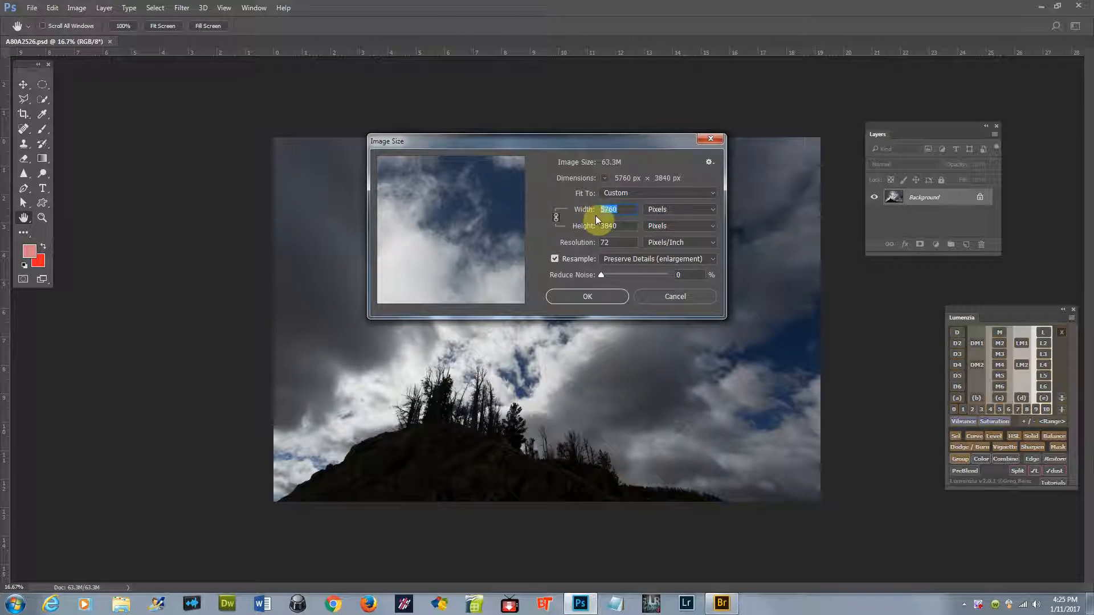
text(920)
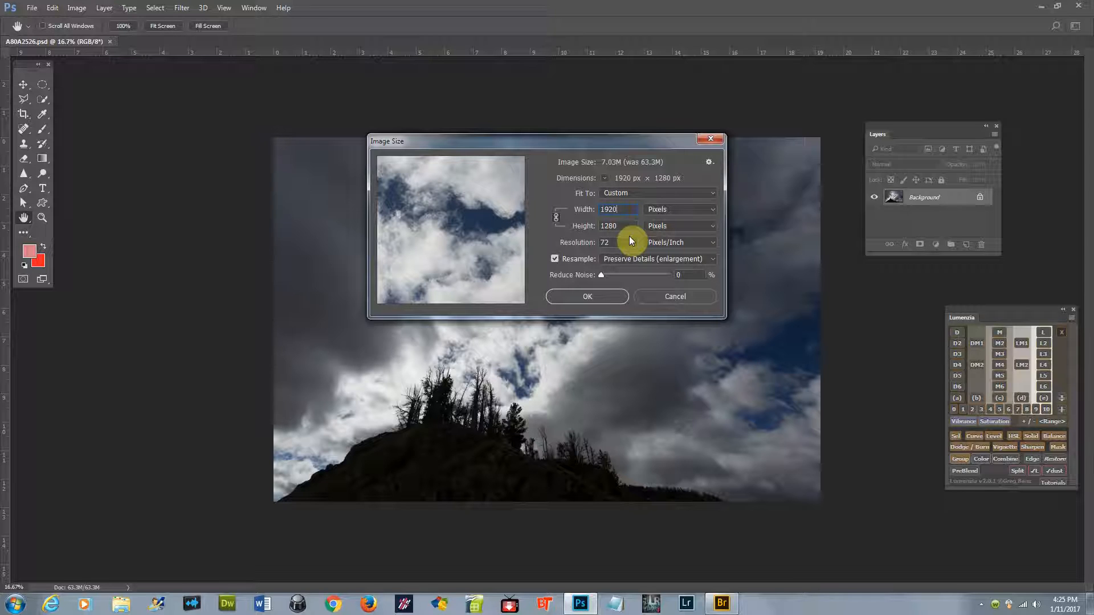
click(681, 297)
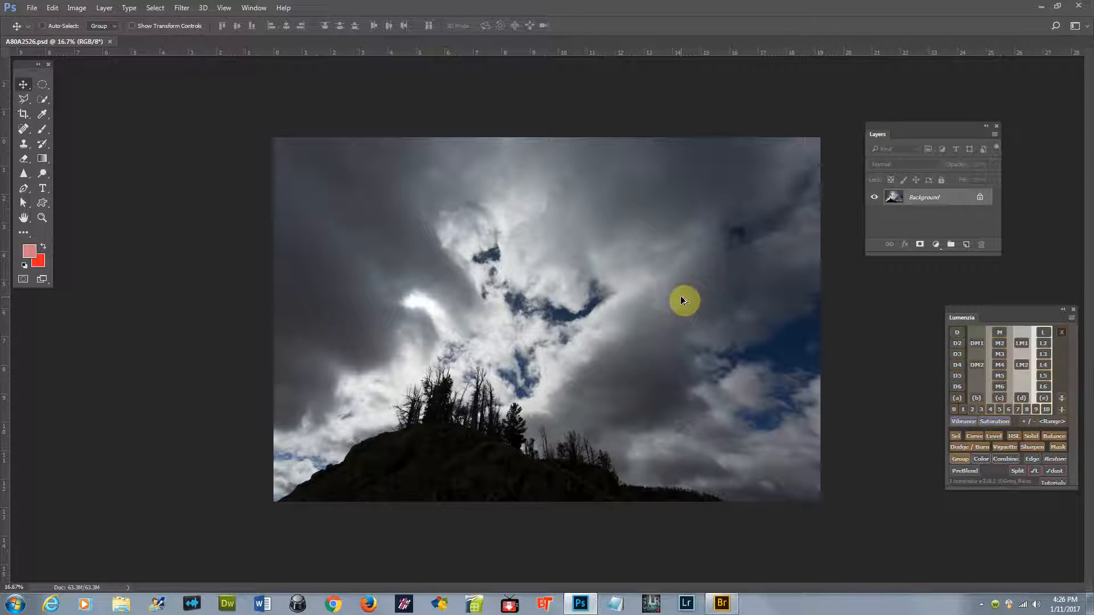
Step: Set the image resolution to 72 pixels/inch with resampling off, and turn resampling back on
key(ctrl+alt+i)
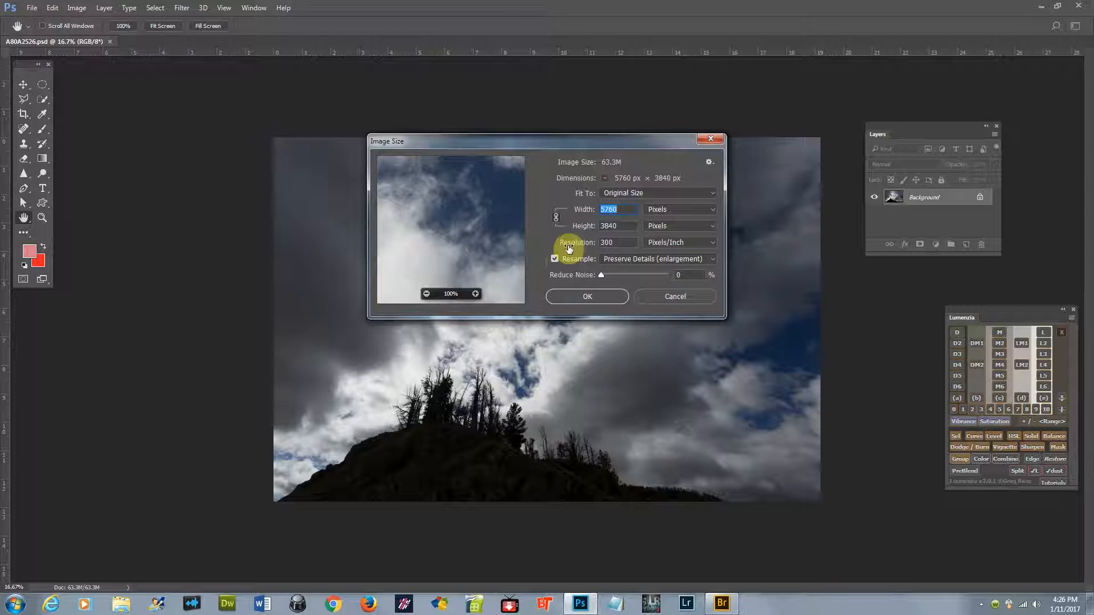
click(552, 258)
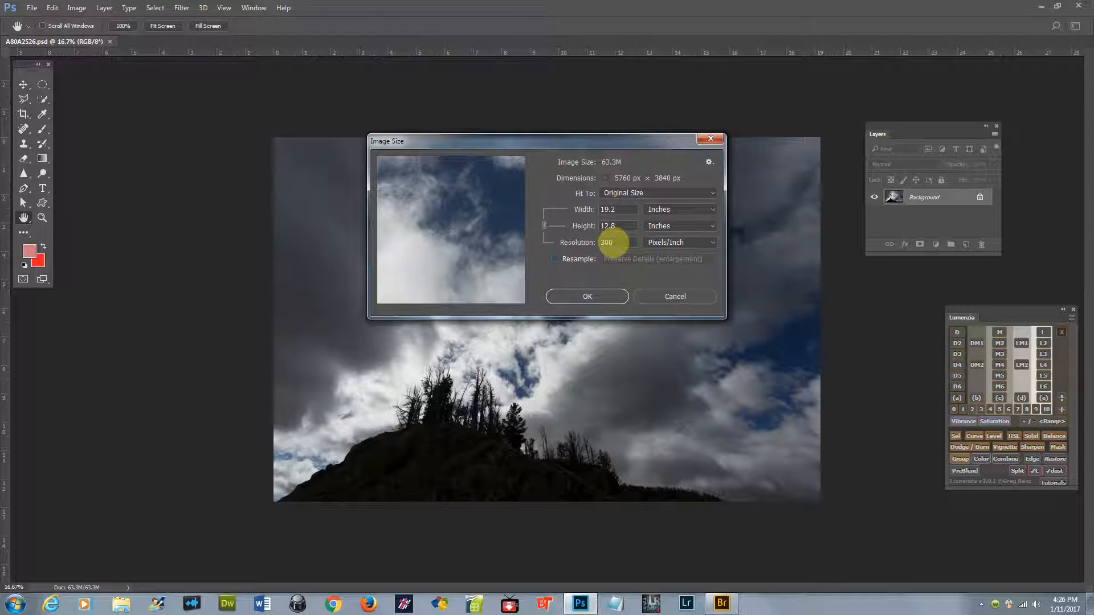
click(581, 243)
text(72)
click(555, 258)
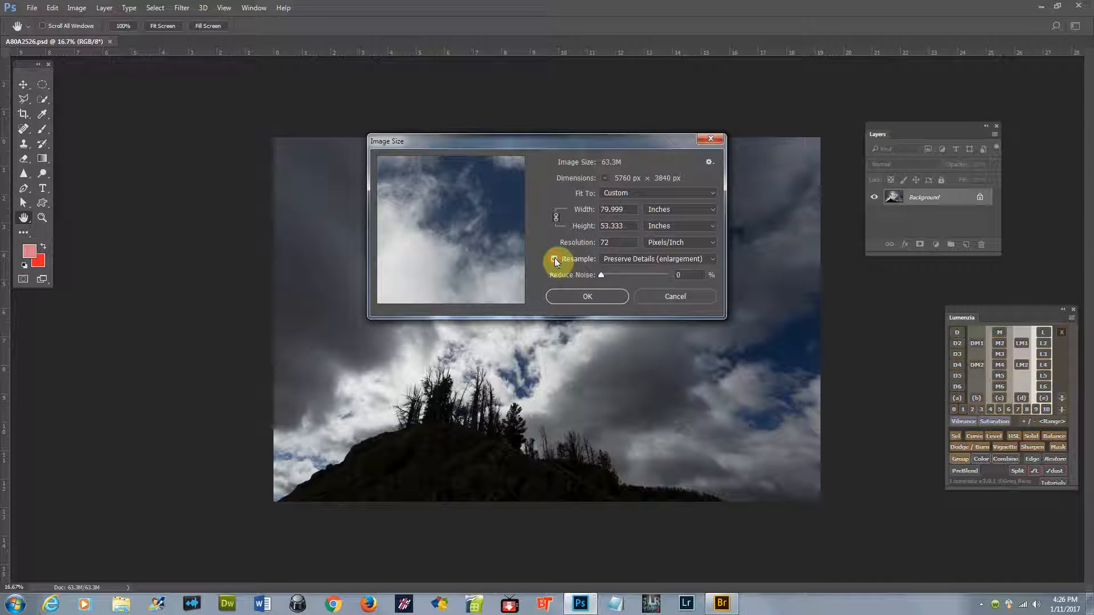
Step: Switch the image size units to pixels and resize the image to 3000 pixels wide, keeping its proportions
click(659, 208)
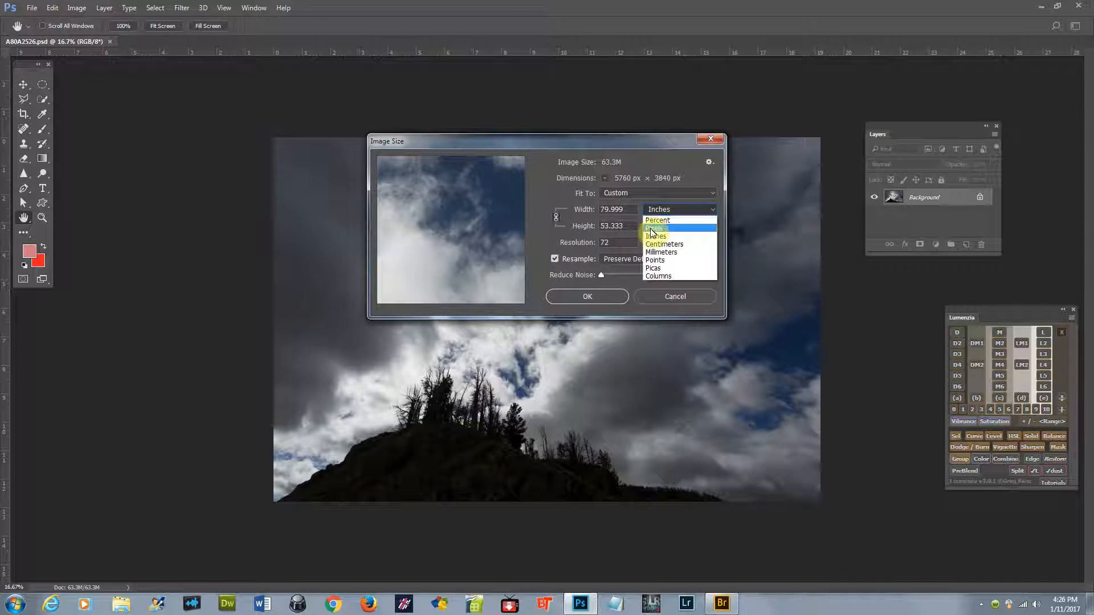
click(651, 228)
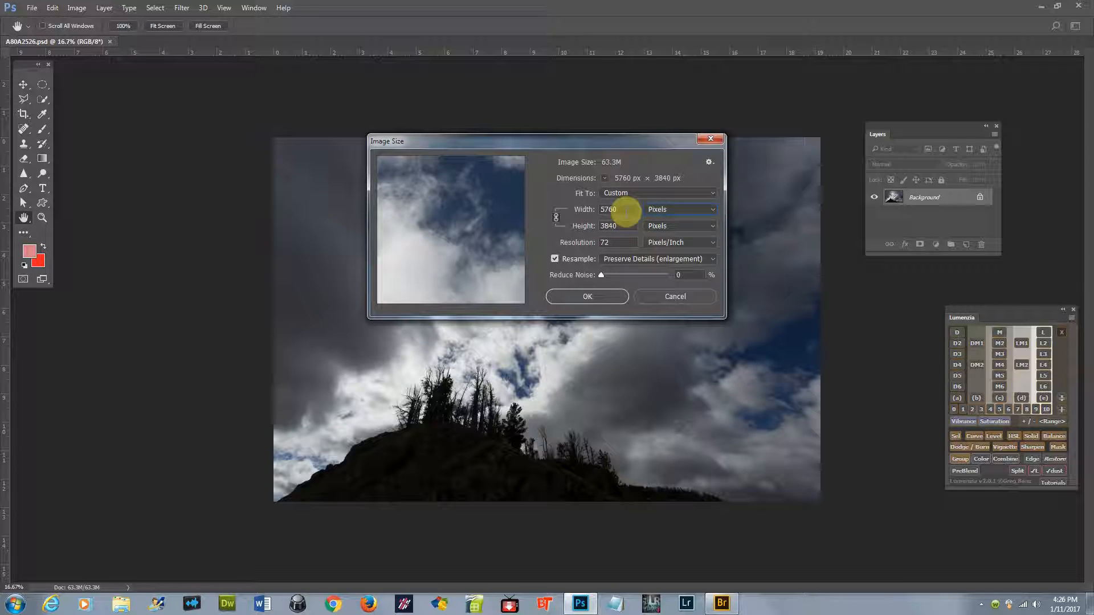
double_click(609, 210)
text(300)
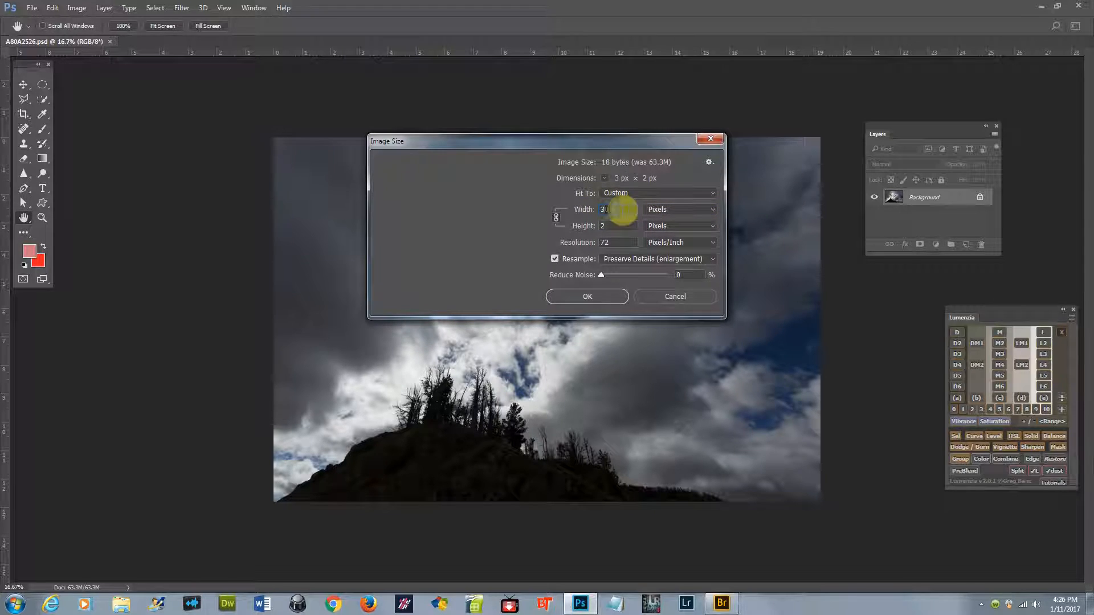
text(0)
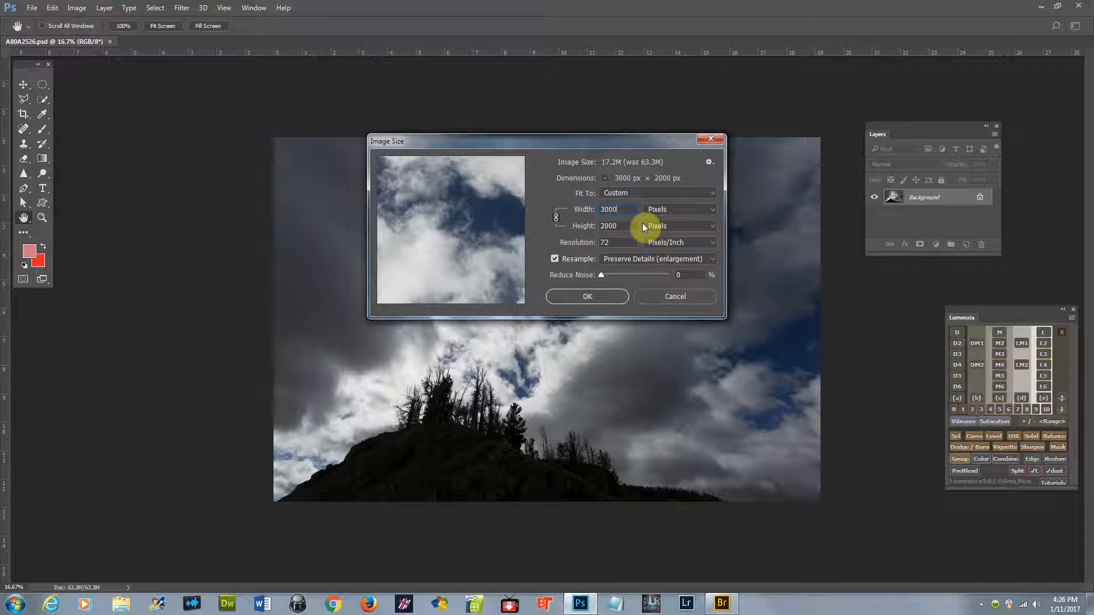
click(597, 297)
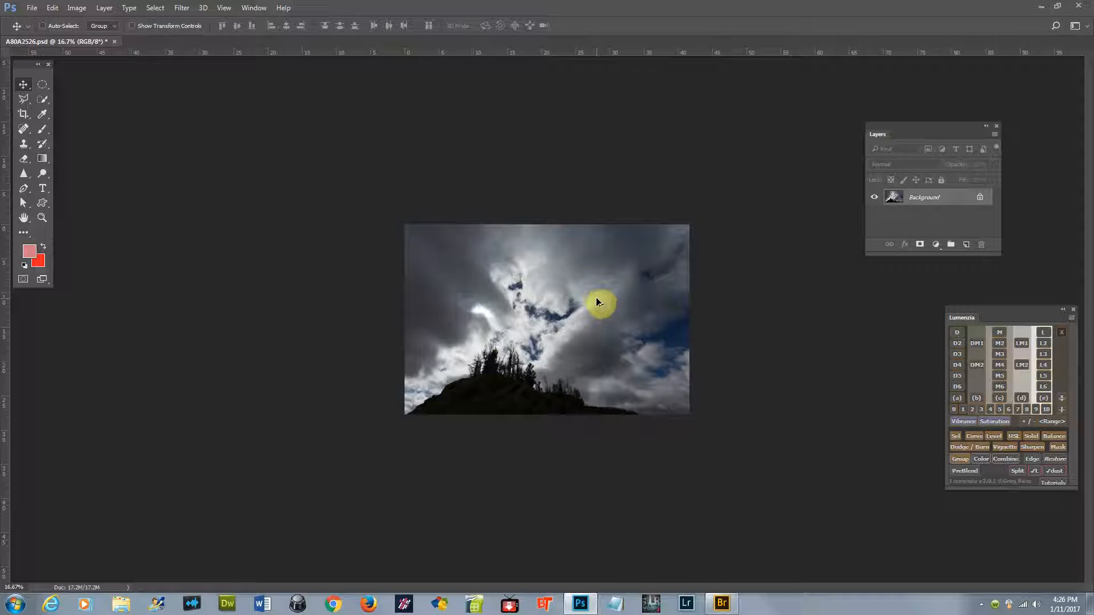
Step: Resize the image proportionally to a width of 1920 pixels
key(ctrl+alt+i)
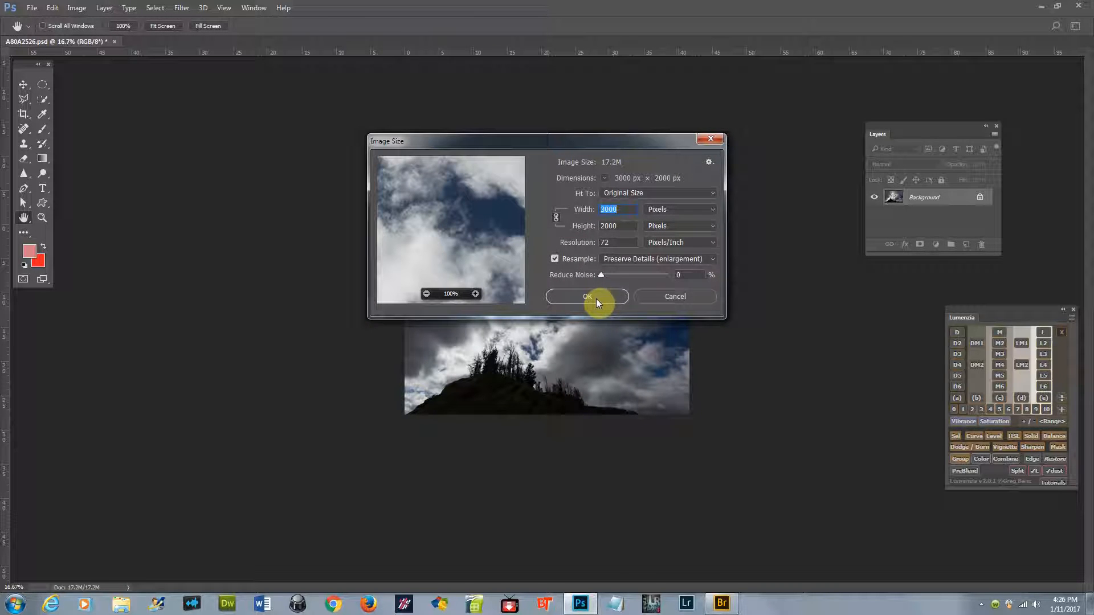
text(1920)
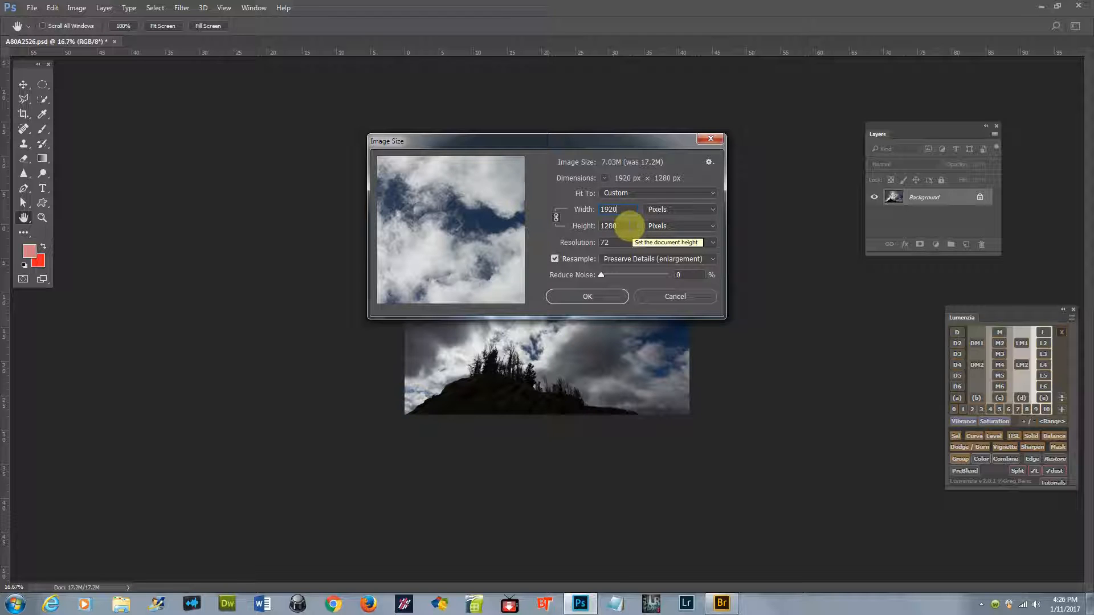
key(Tab)
text(1080)
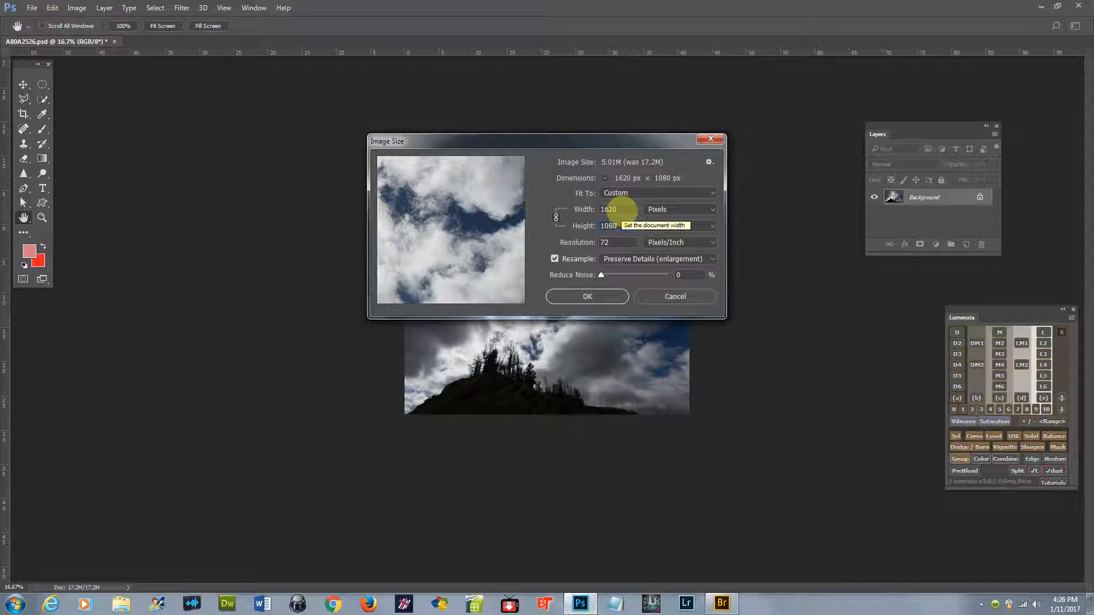
double_click(615, 210)
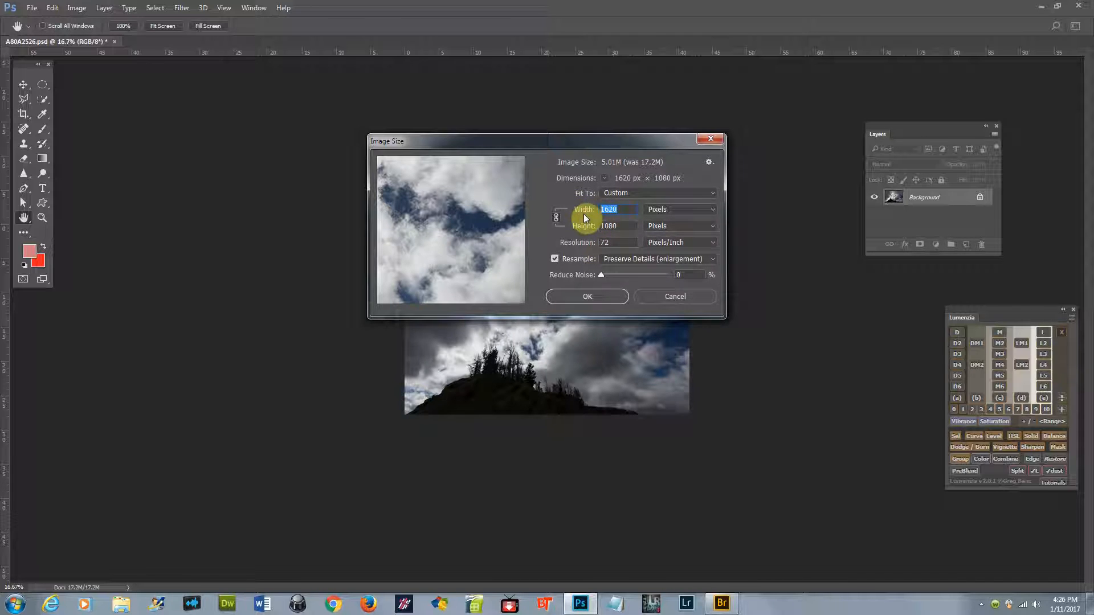
text(1920)
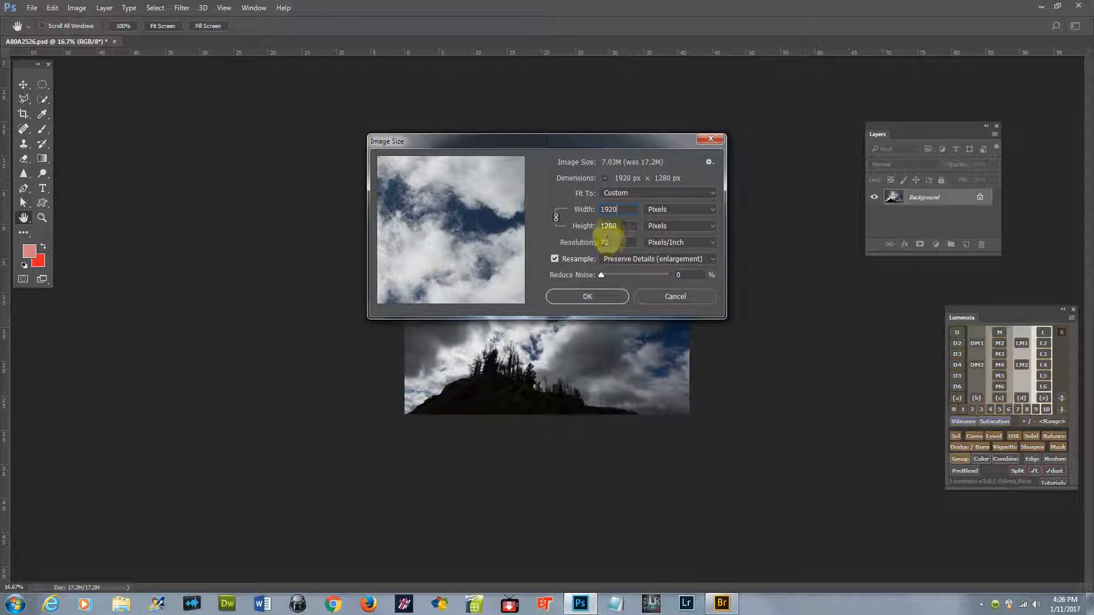
click(587, 297)
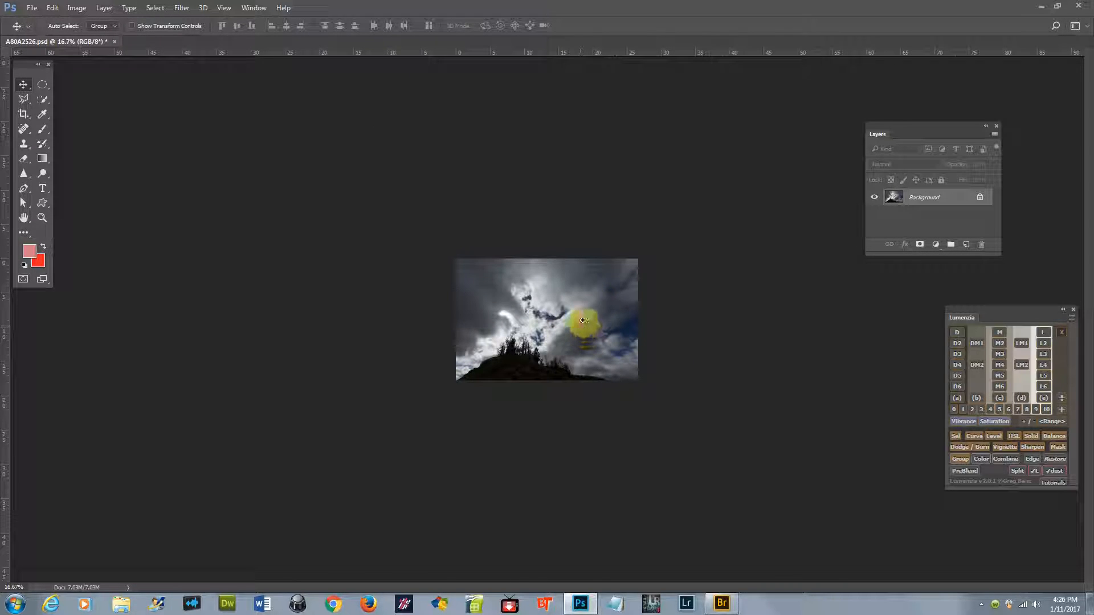
Step: Clear the Crop tool's stored size and resolution values and set the crop width to 1920 px
ctrl+click(582, 323)
ctrl+click(583, 322)
ctrl+click(583, 321)
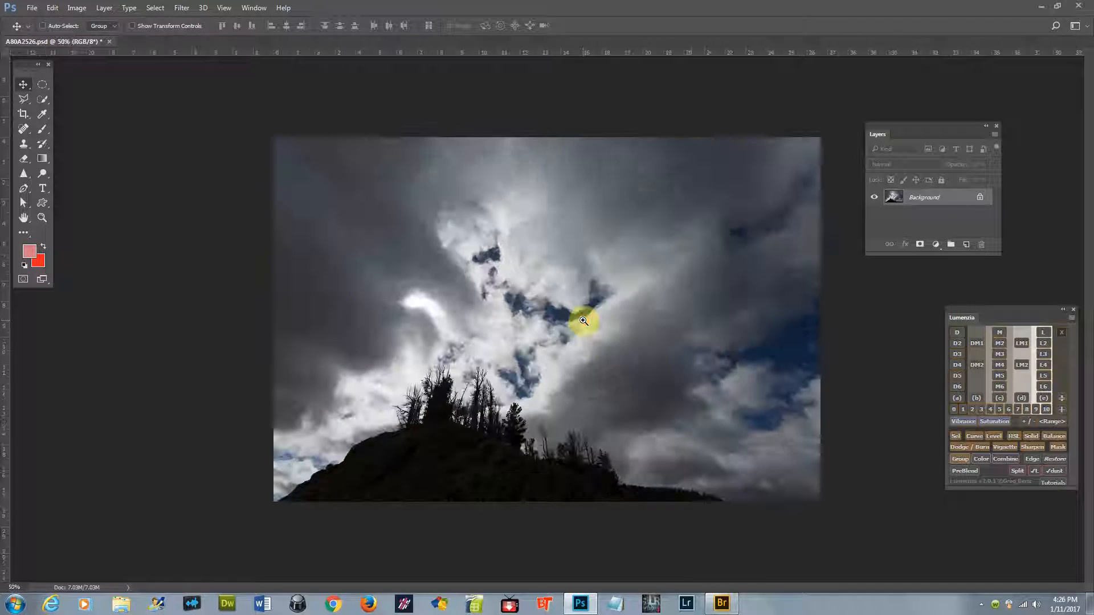
click(24, 116)
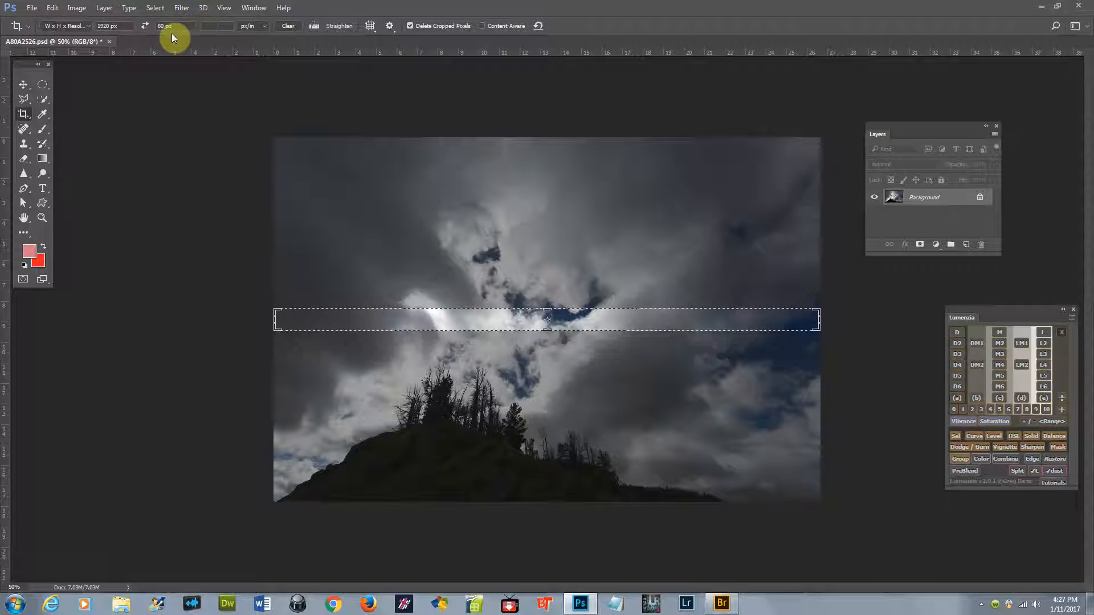
click(290, 25)
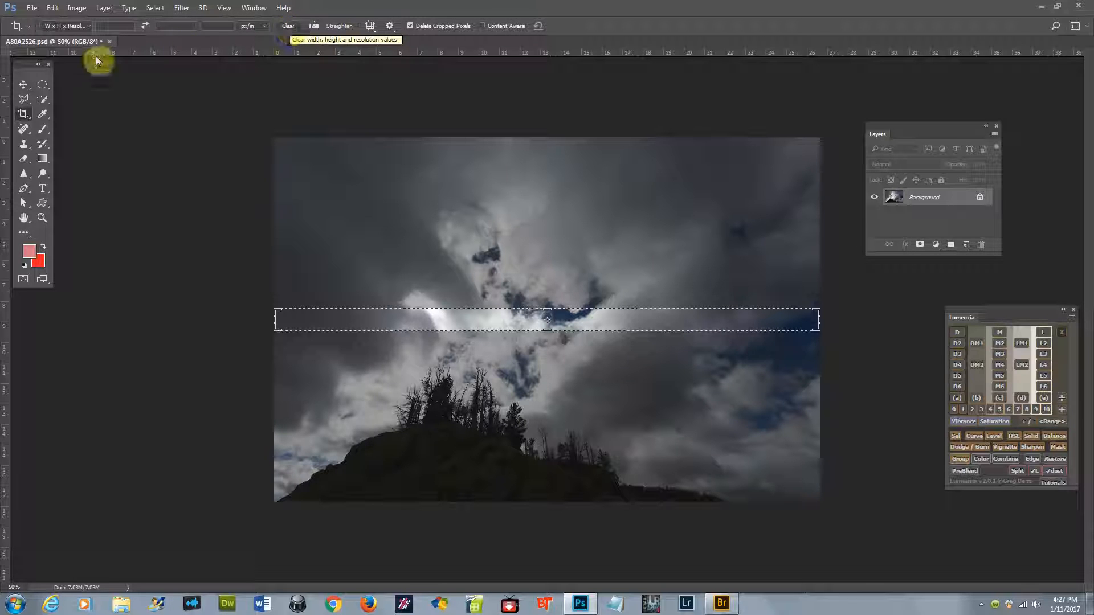
click(114, 25)
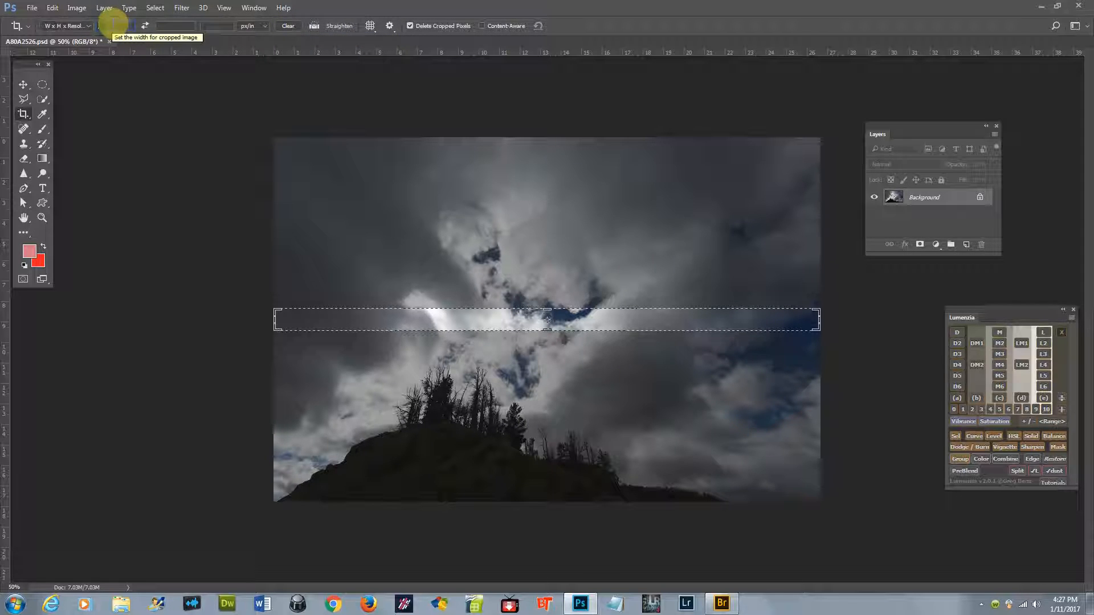
text(190)
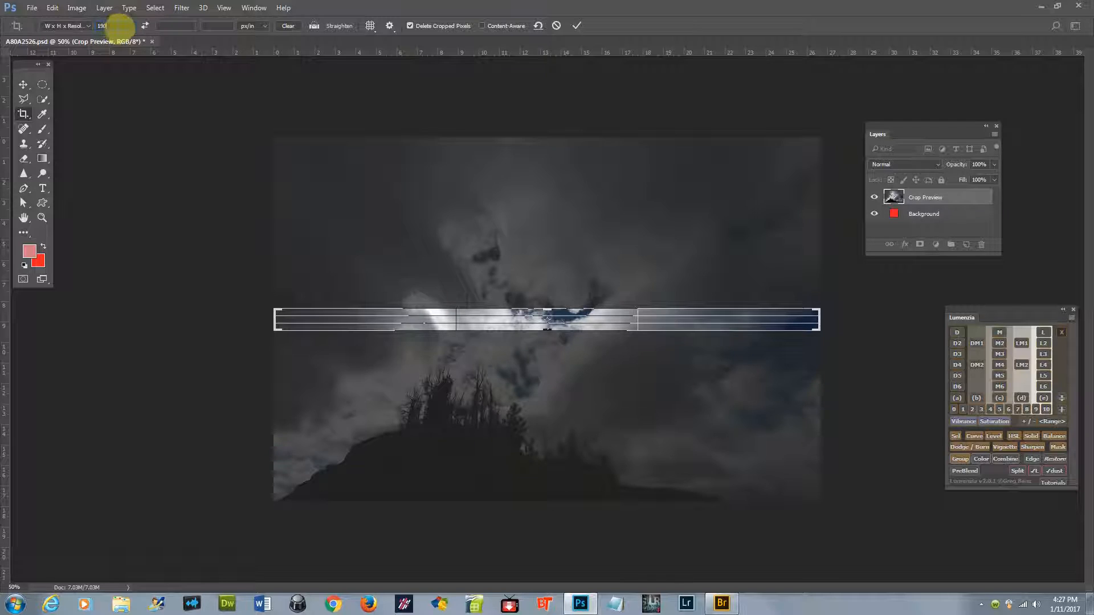
key(BackSpace)
text(20 px)
key(BackSpace)
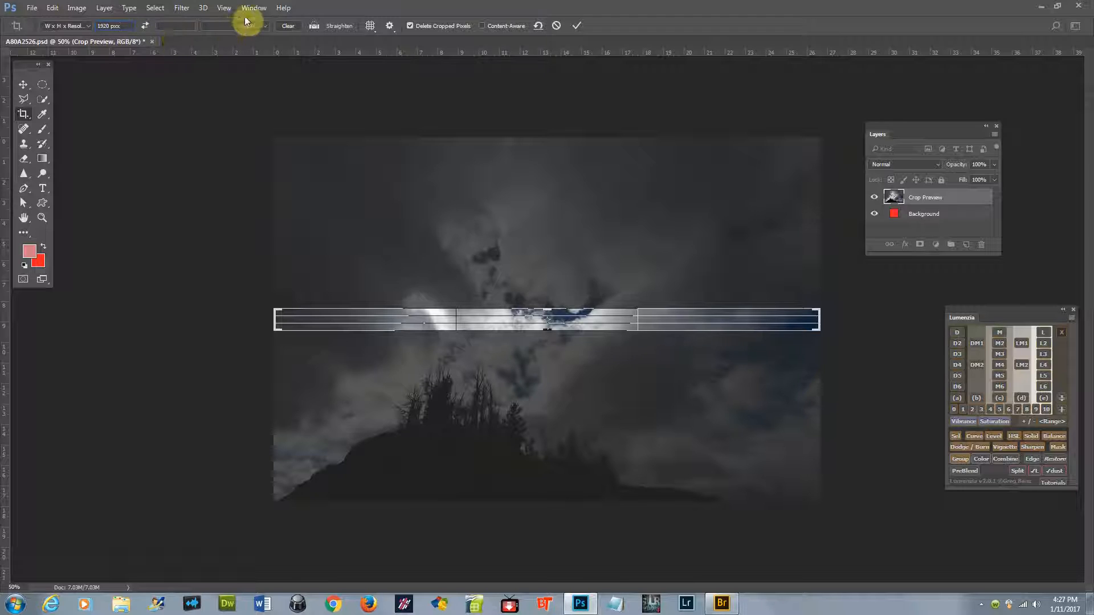
Step: Set the crop height to 1080 px, shift the photo slightly upward within the crop frame, and apply the crop
click(179, 27)
text(1)
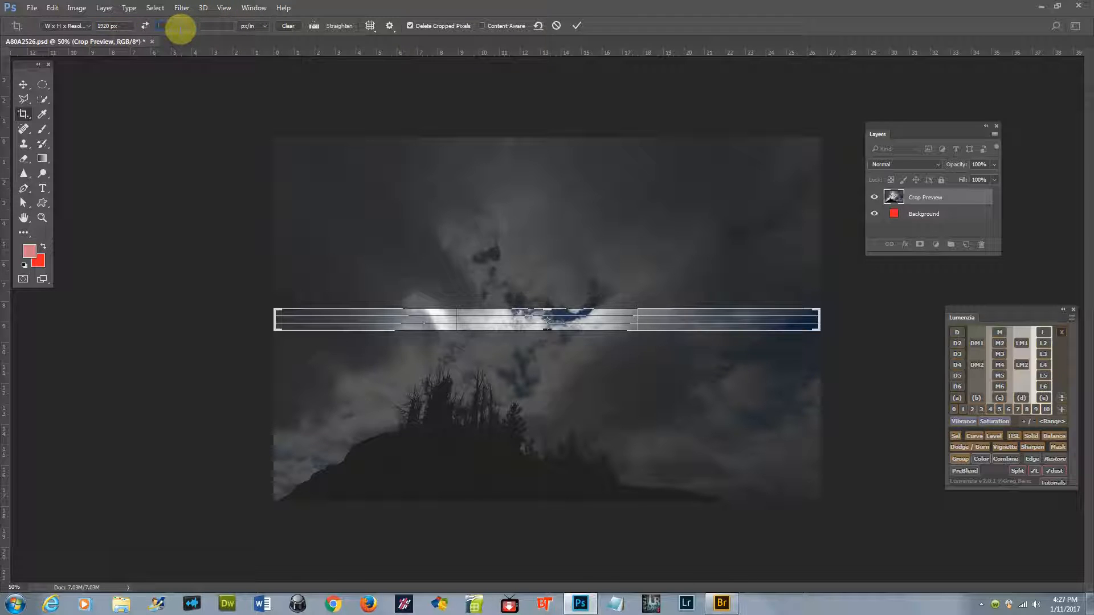
text(080)
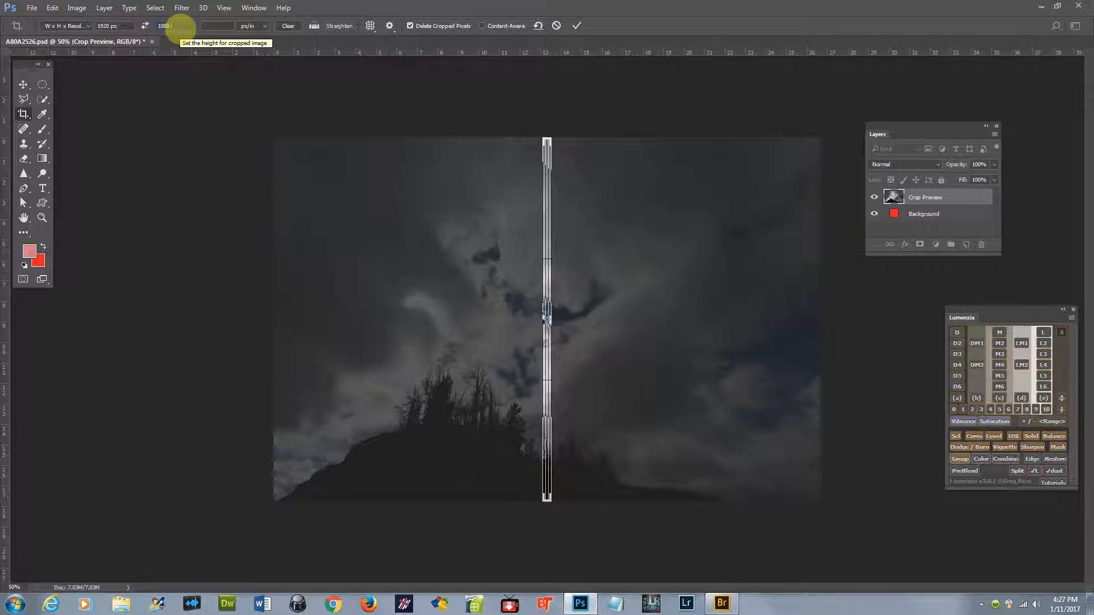
key(Return)
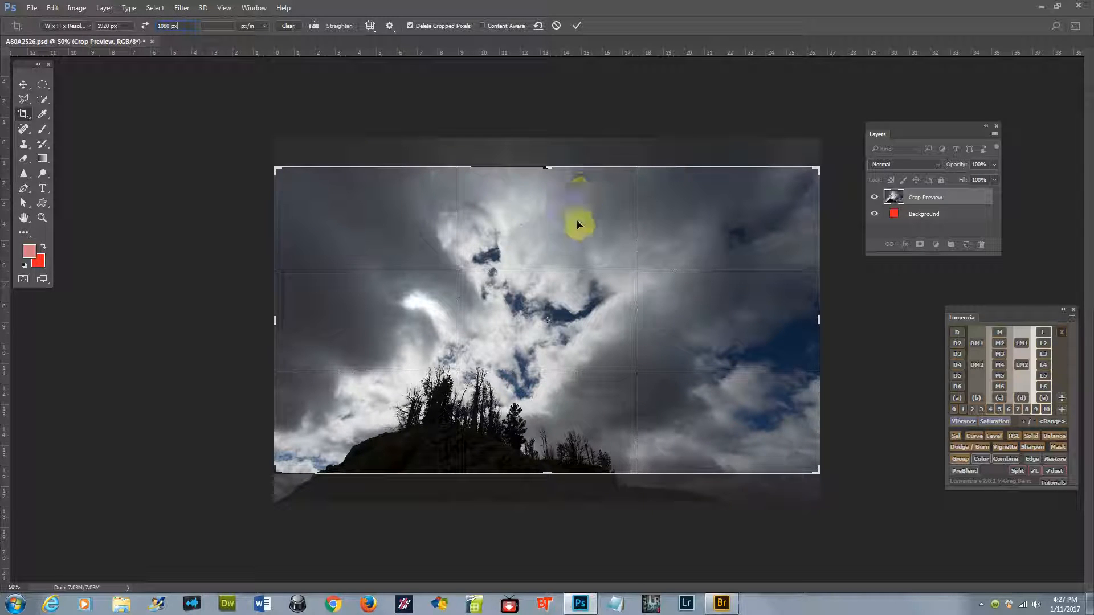
drag(577, 223, 578, 206)
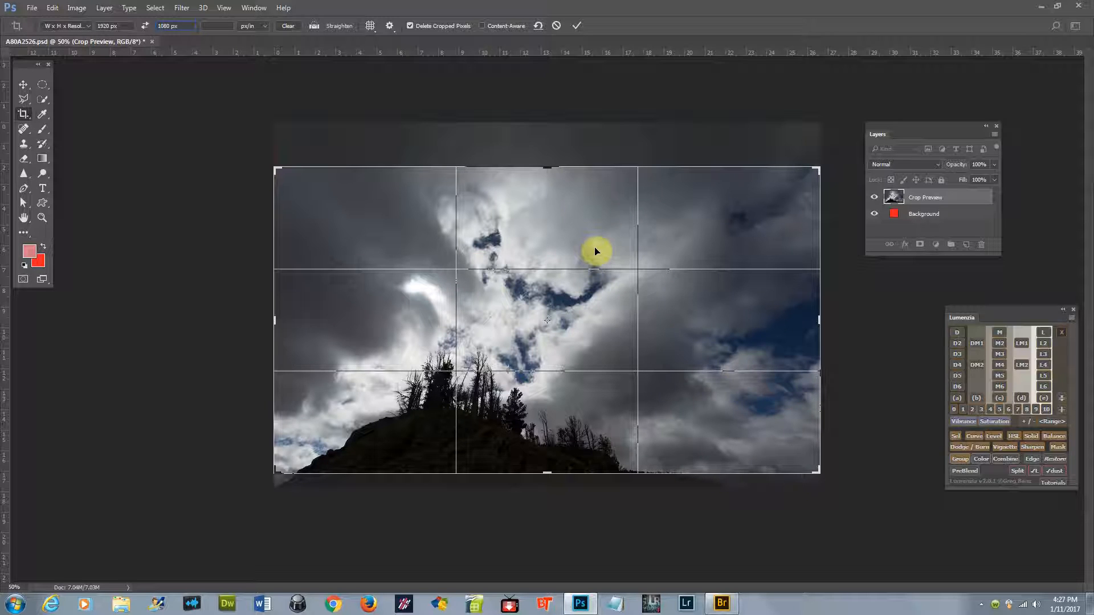
click(576, 25)
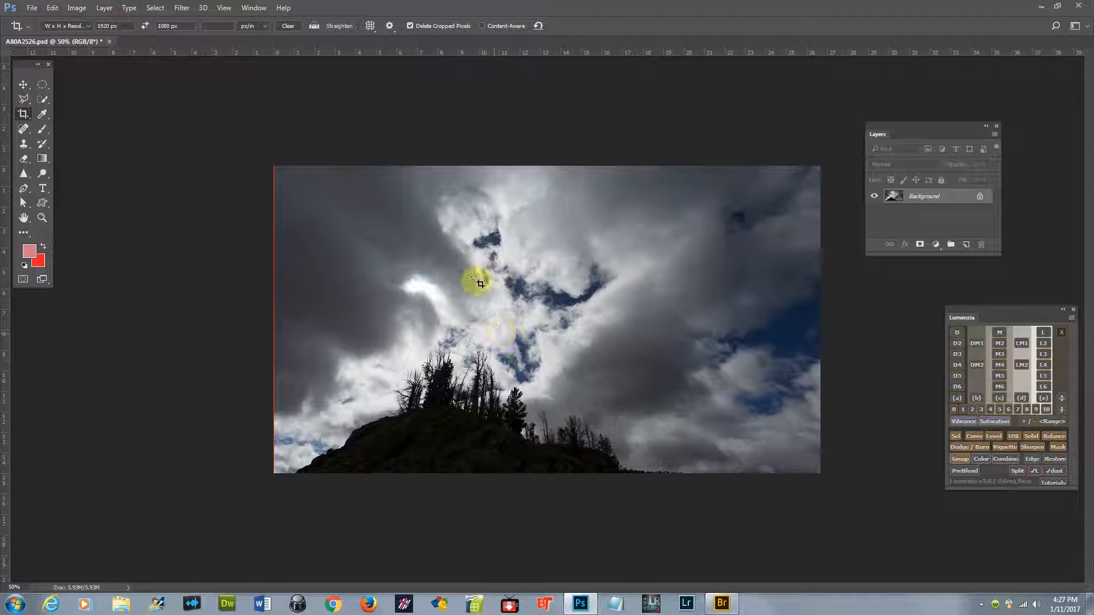
Step: Check the cropped photo's pixel dimensions and resolution in the Image Size settings
key(ctrl)
key(ctrl+alt+i)
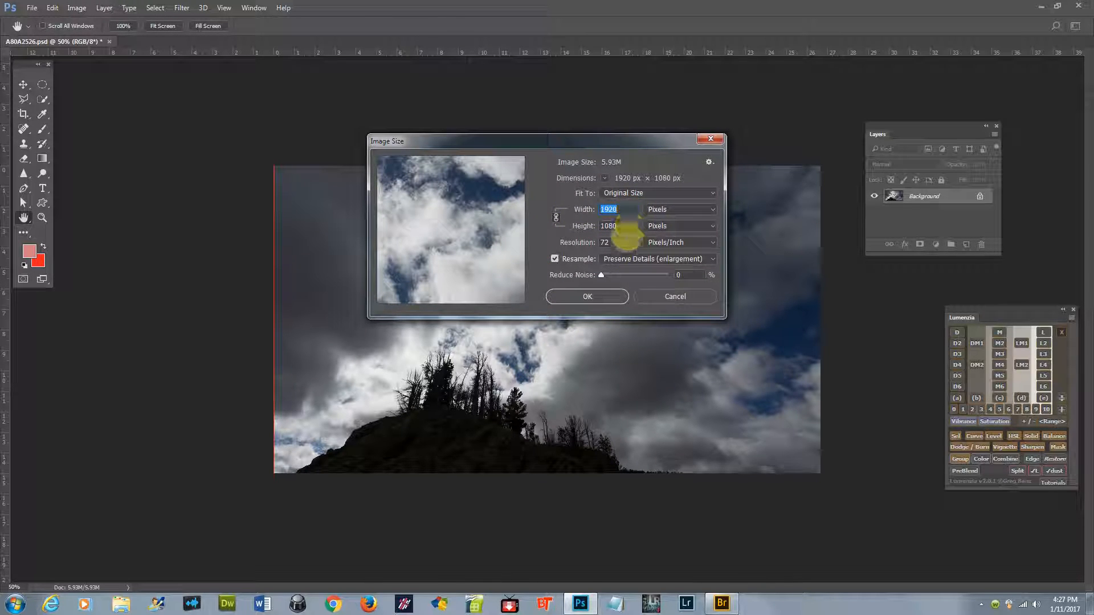
click(606, 297)
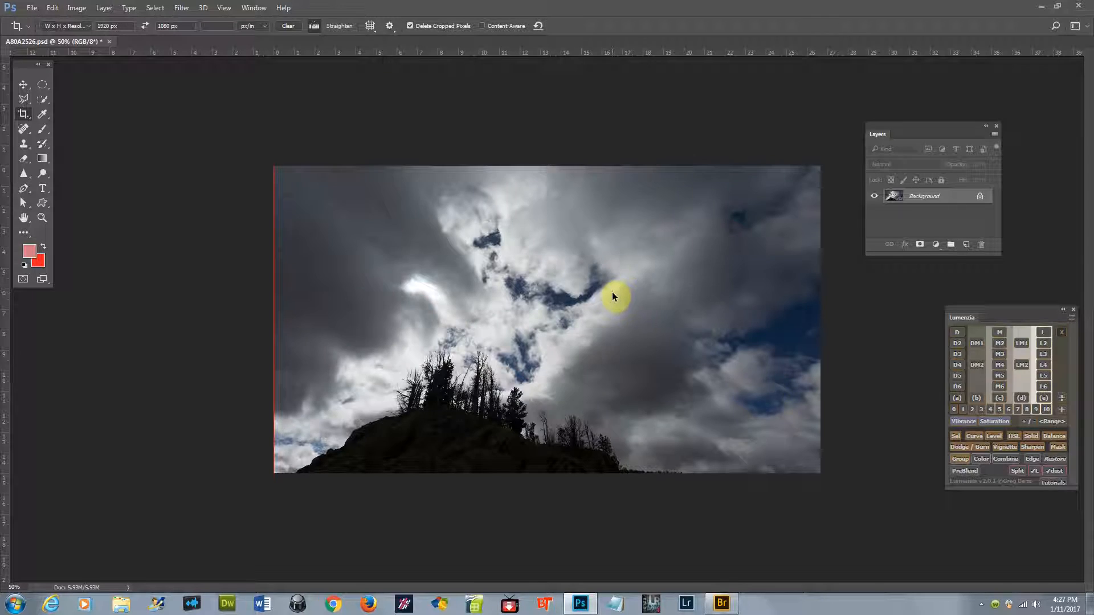
Step: Try a slightly higher JPEG quality in the Save for Web settings, and cancel the export
key(ctrl+alt+shift+s)
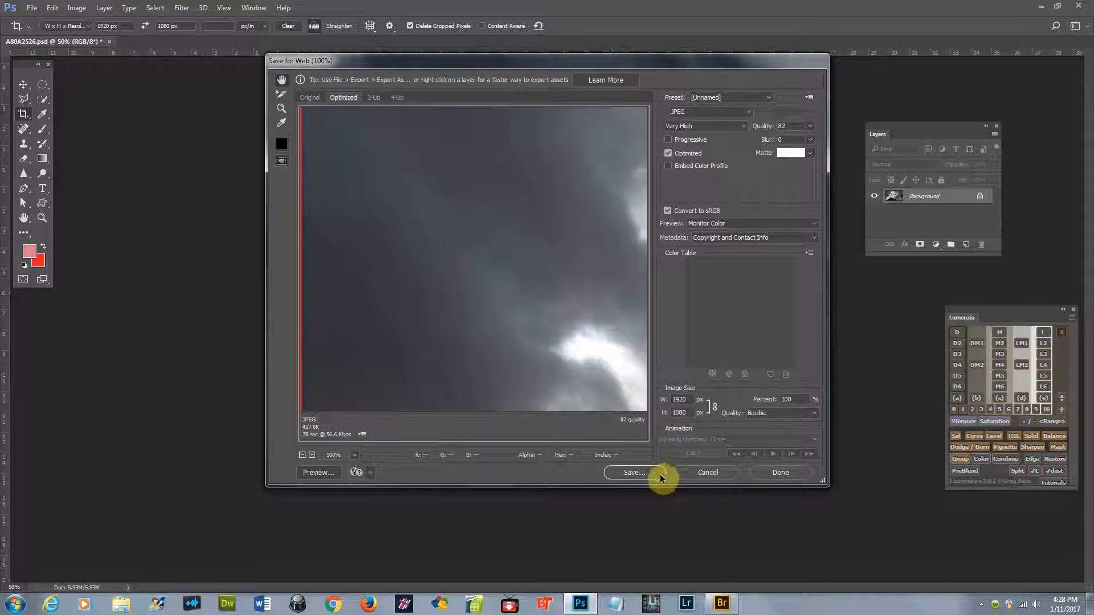
click(810, 126)
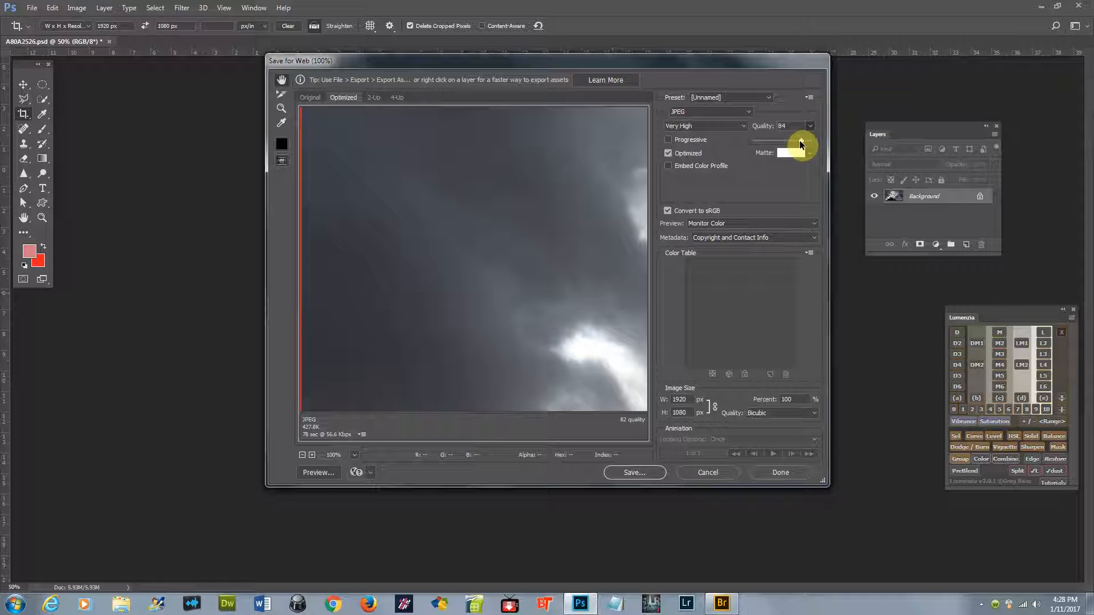
drag(800, 144, 804, 145)
click(709, 472)
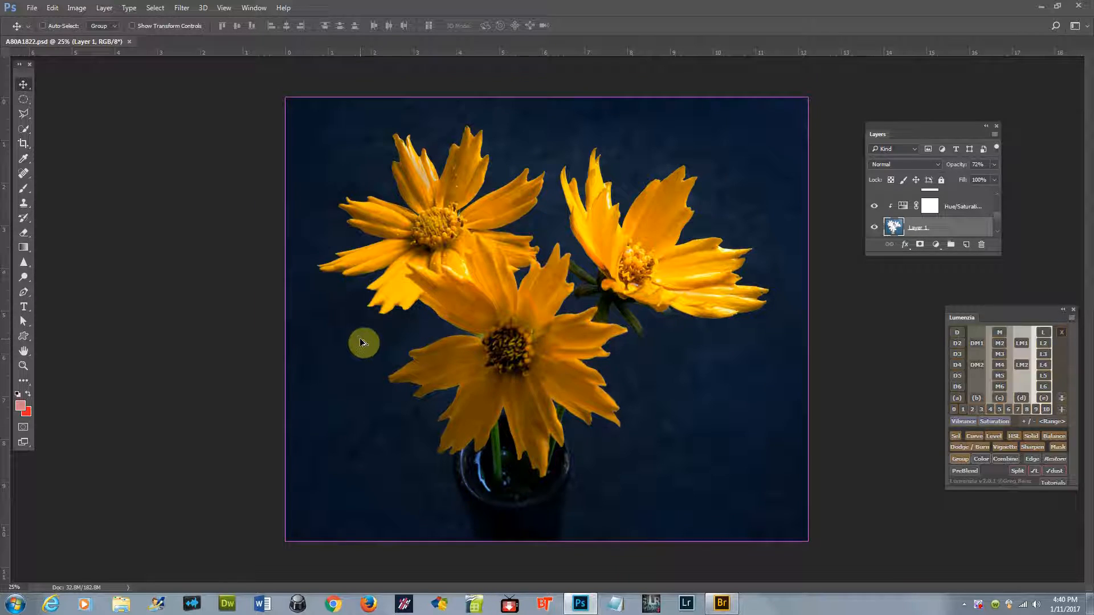
Step: Set the flower photo's resolution to 72 pixels/inch with resampling off, and turn resampling back on
key(ctrl+alt+i)
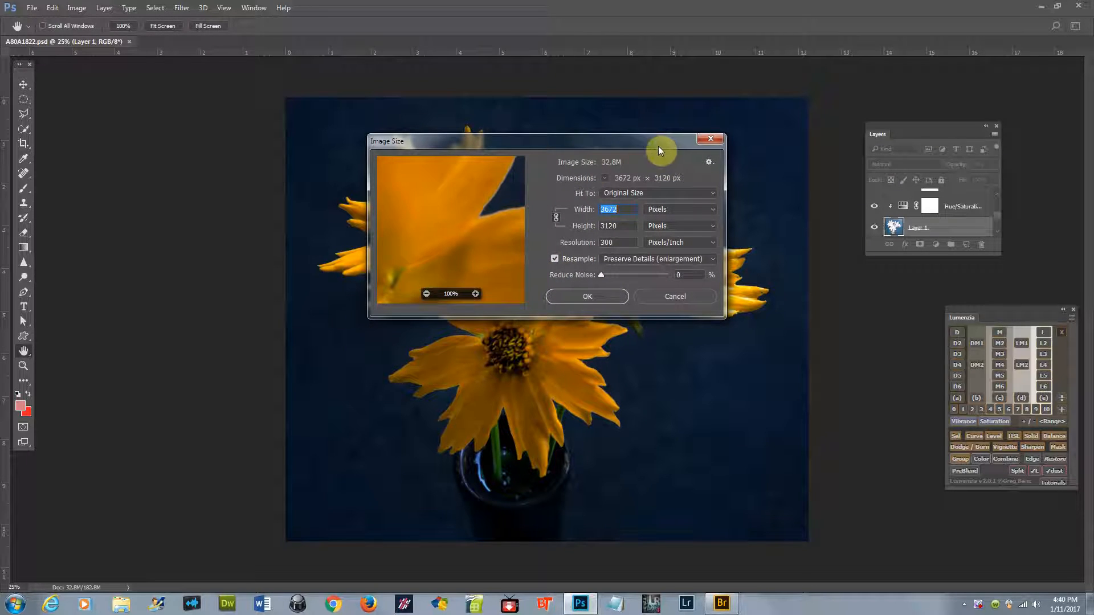
drag(644, 142, 782, 87)
click(693, 205)
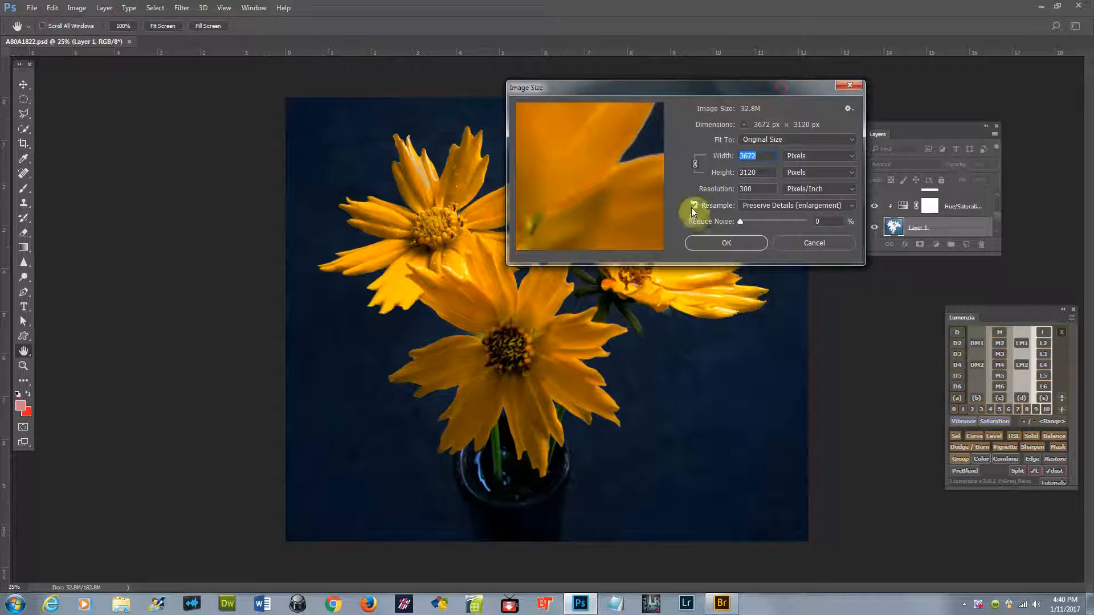
double_click(762, 189)
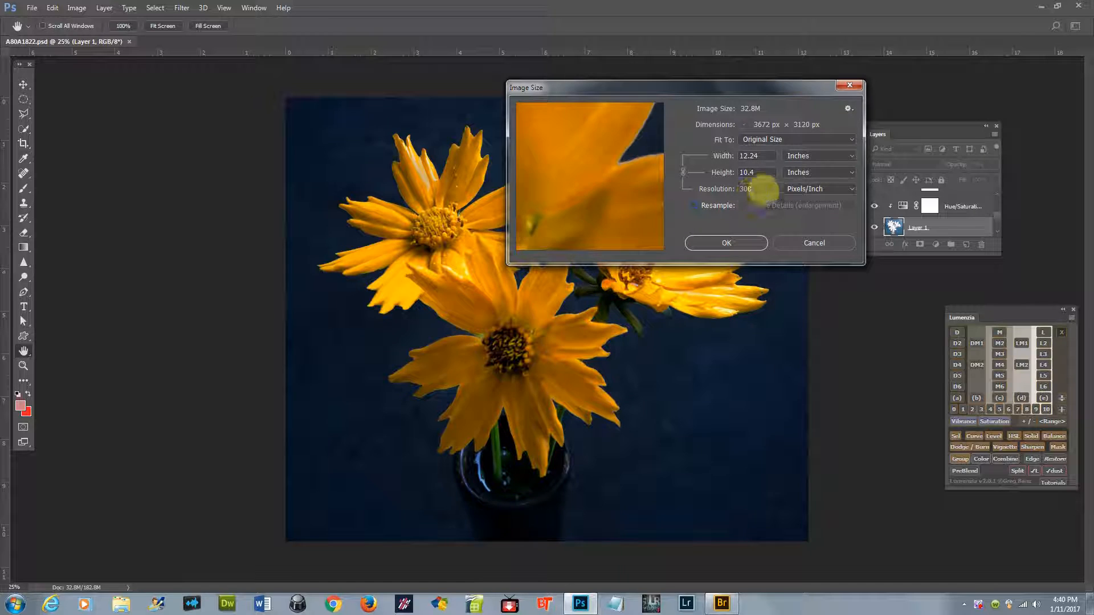
text(72)
click(696, 206)
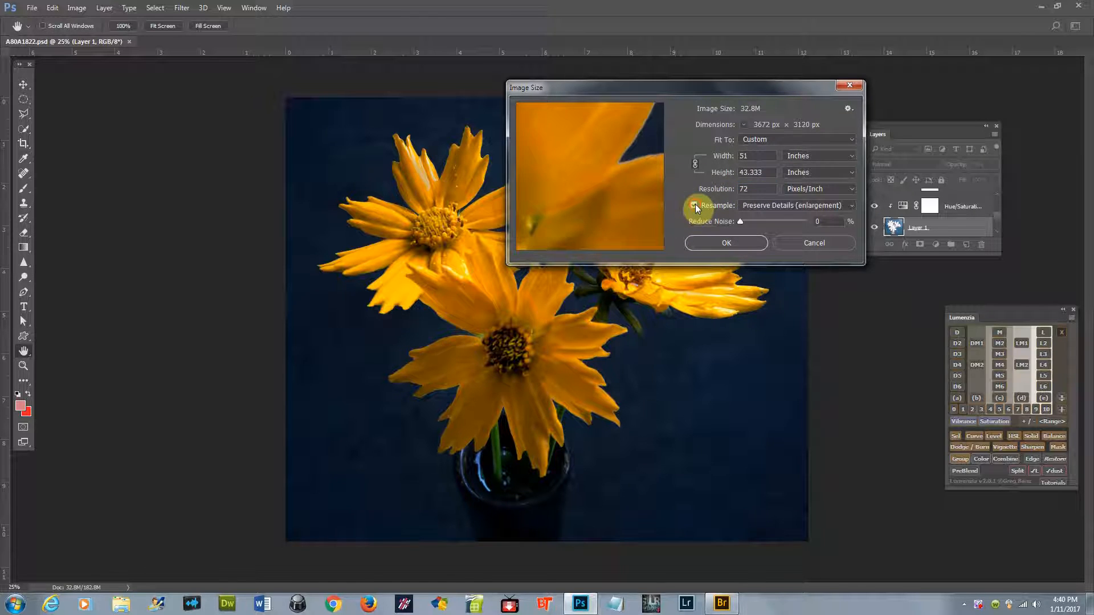
Step: Resize the flower photo proportionally to a height of 2000 pixels, using Preserve Details (enlargement) resampling
click(806, 157)
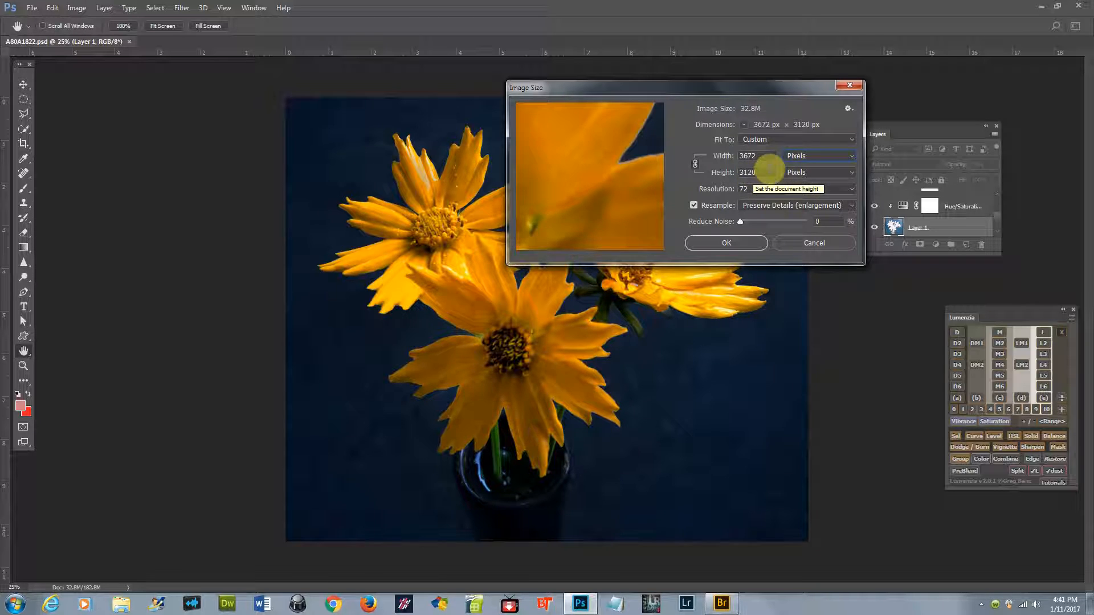
click(732, 177)
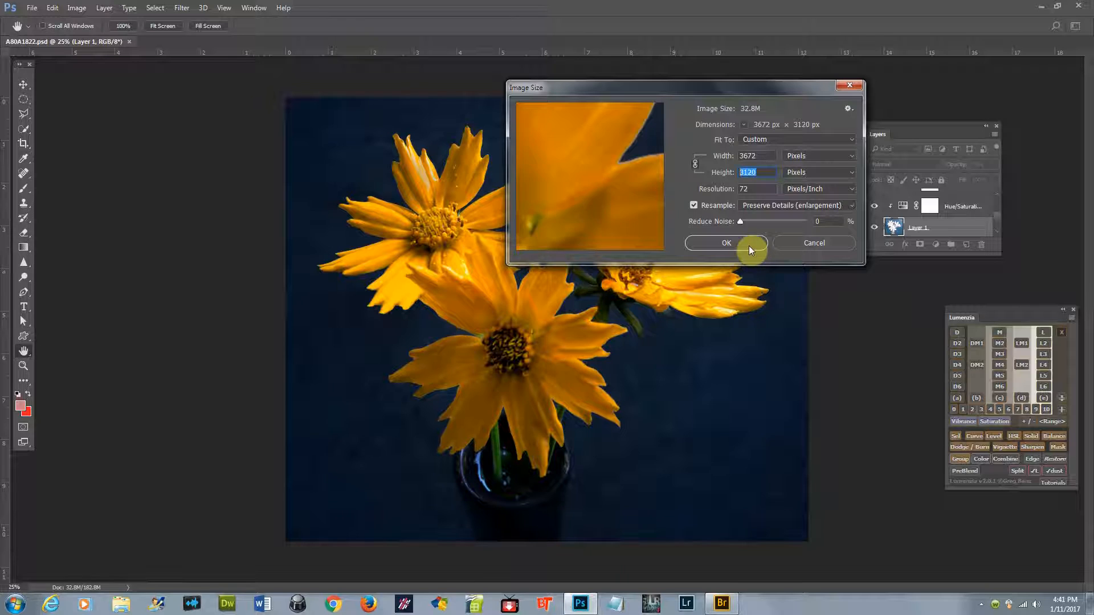
text(2000)
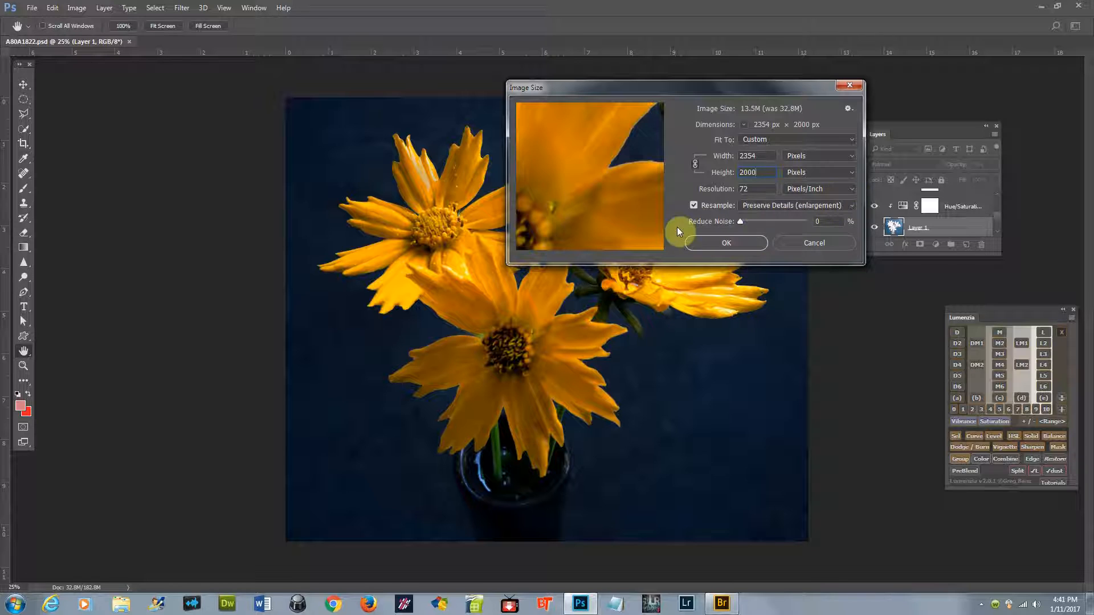
click(844, 206)
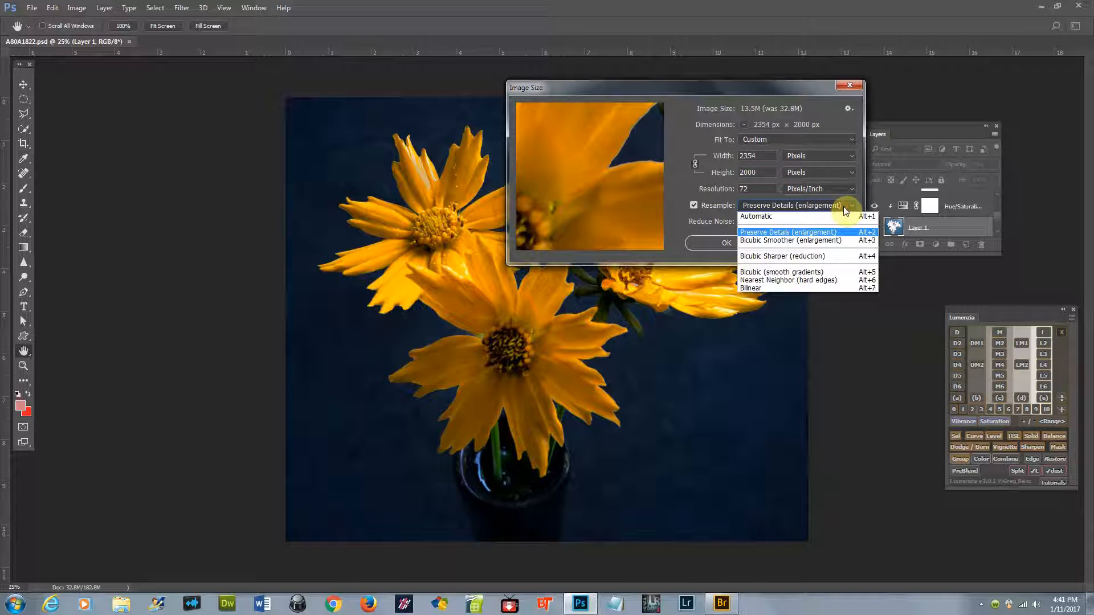
click(819, 234)
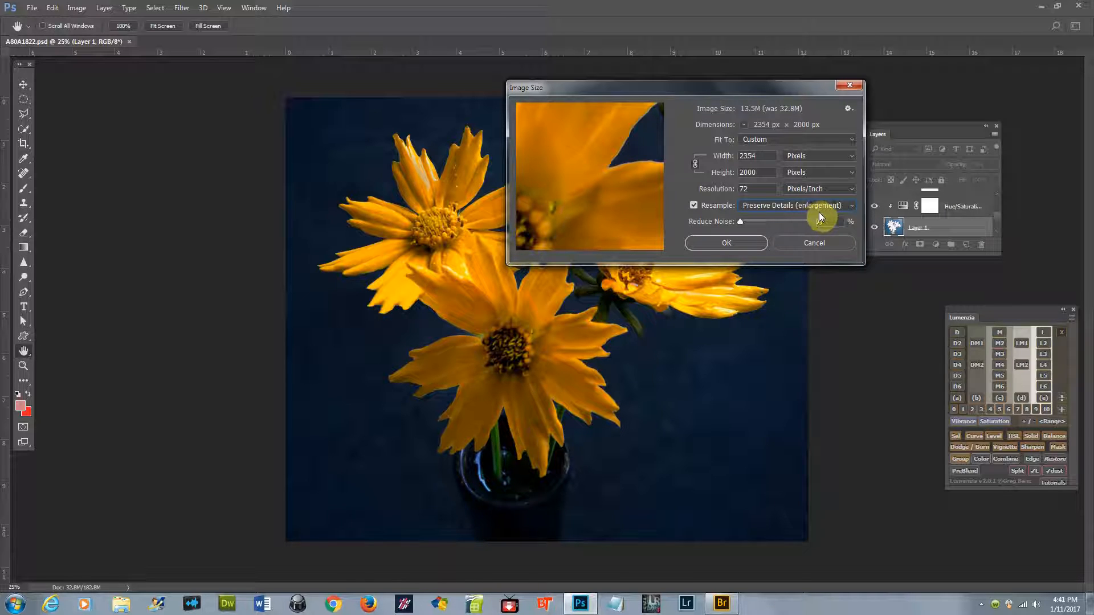
click(822, 205)
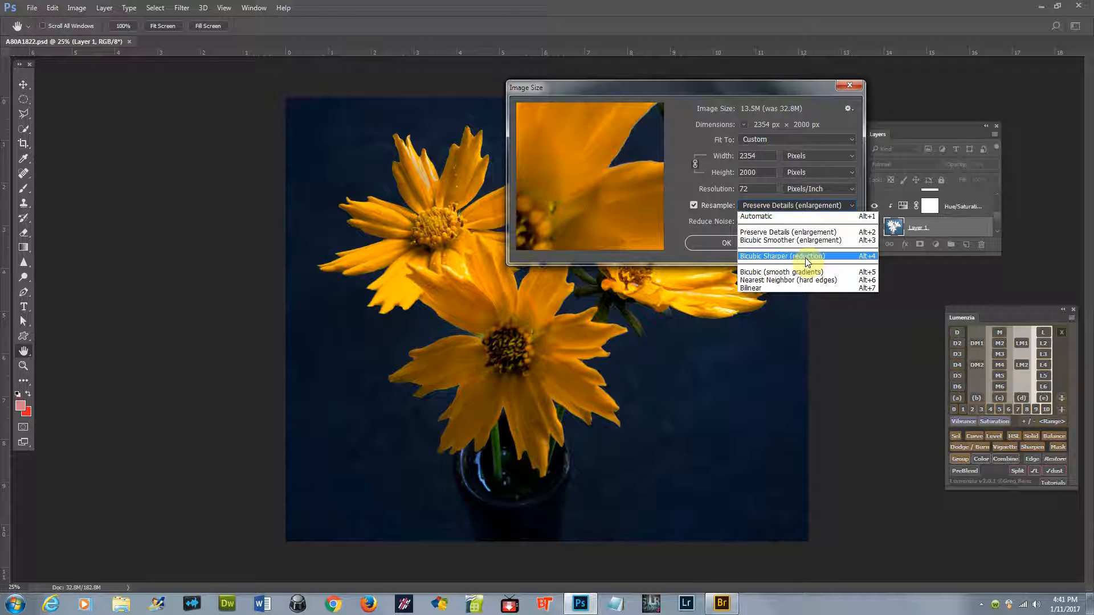
click(787, 233)
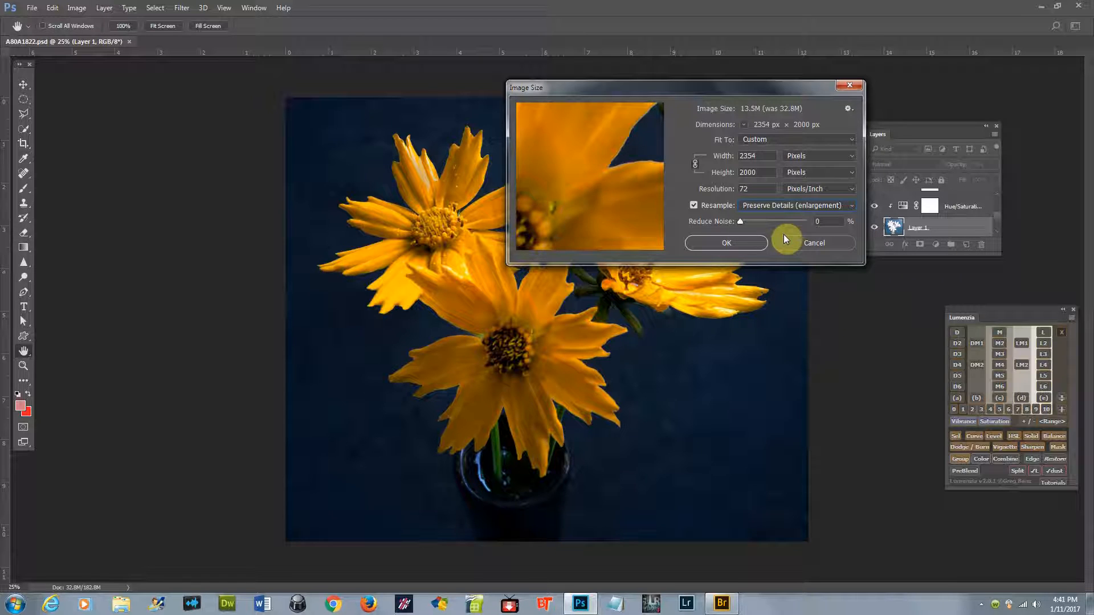
click(725, 243)
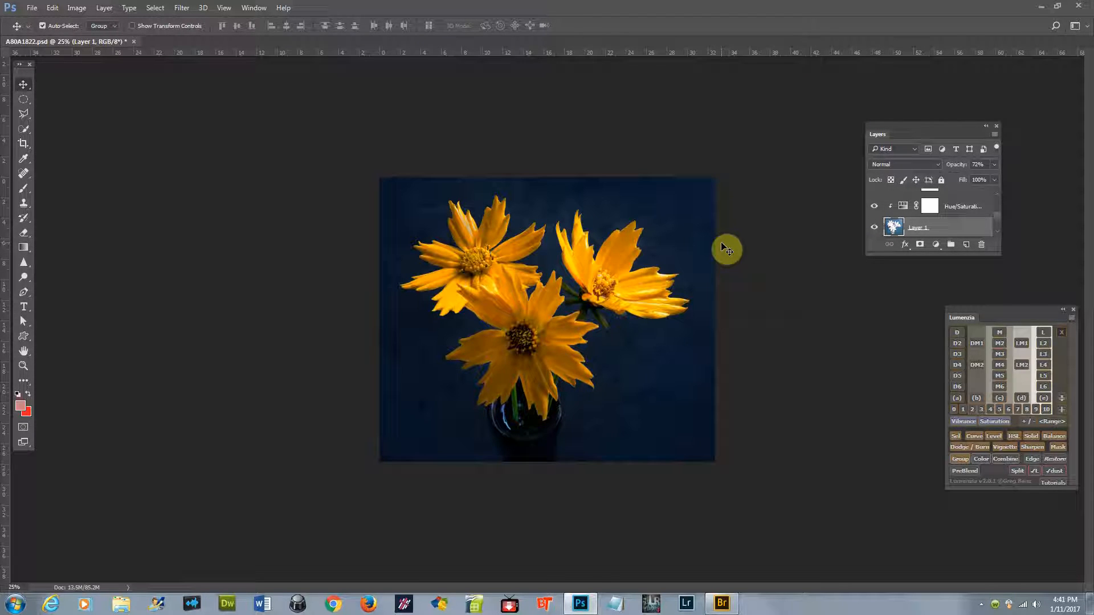
Step: Resize the flower photo proportionally to a height of 1080 pixels and display it at 100%
key(ctrl+alt+i)
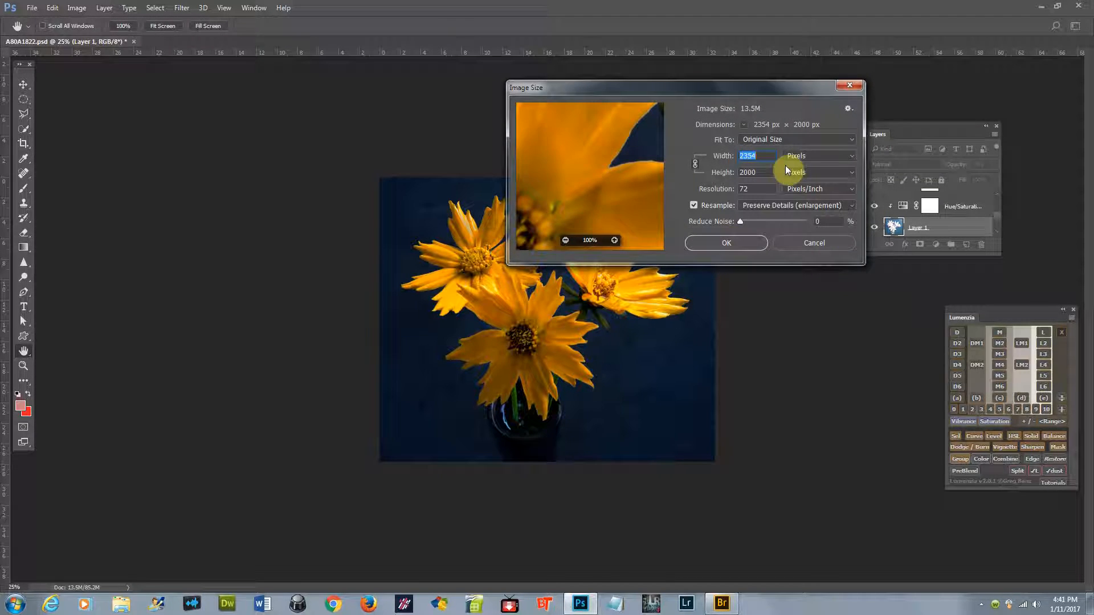
text(1)
key(Tab)
text(1080)
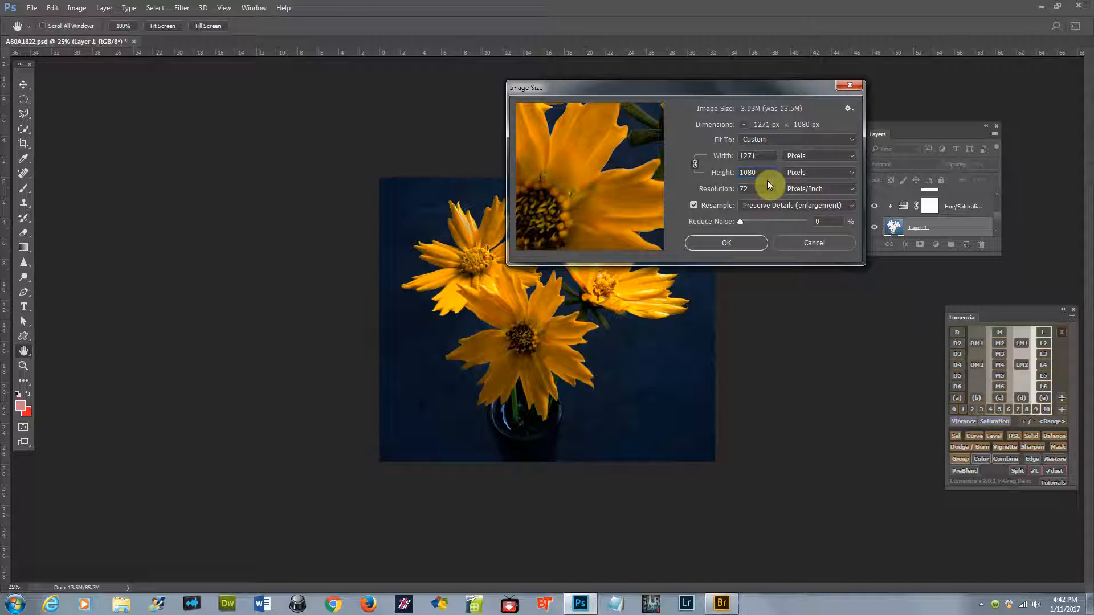
drag(765, 172, 721, 183)
click(729, 243)
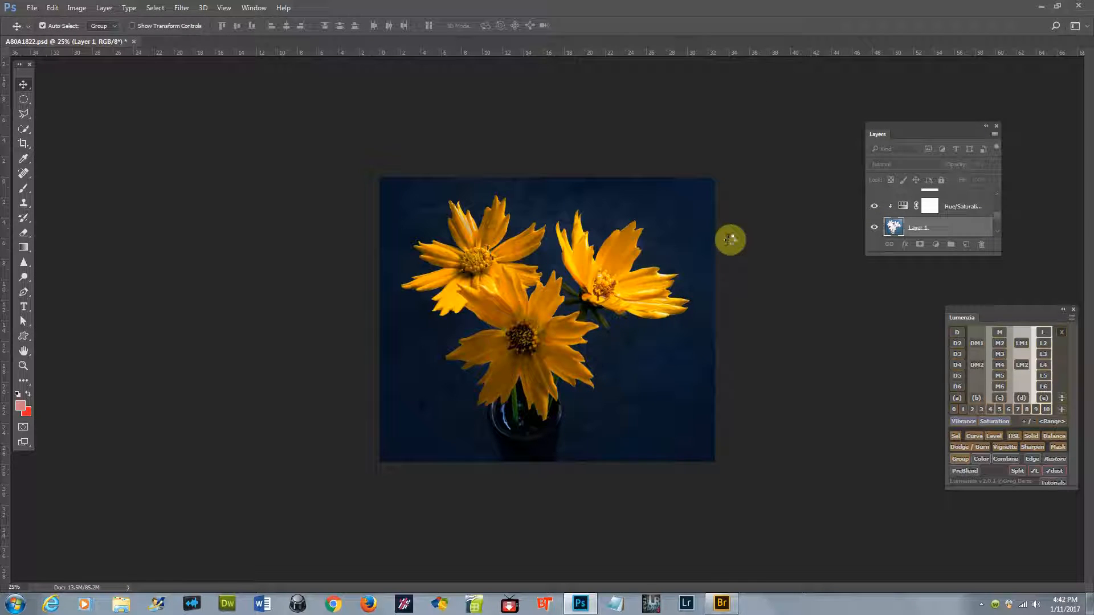
key(ctrl+1)
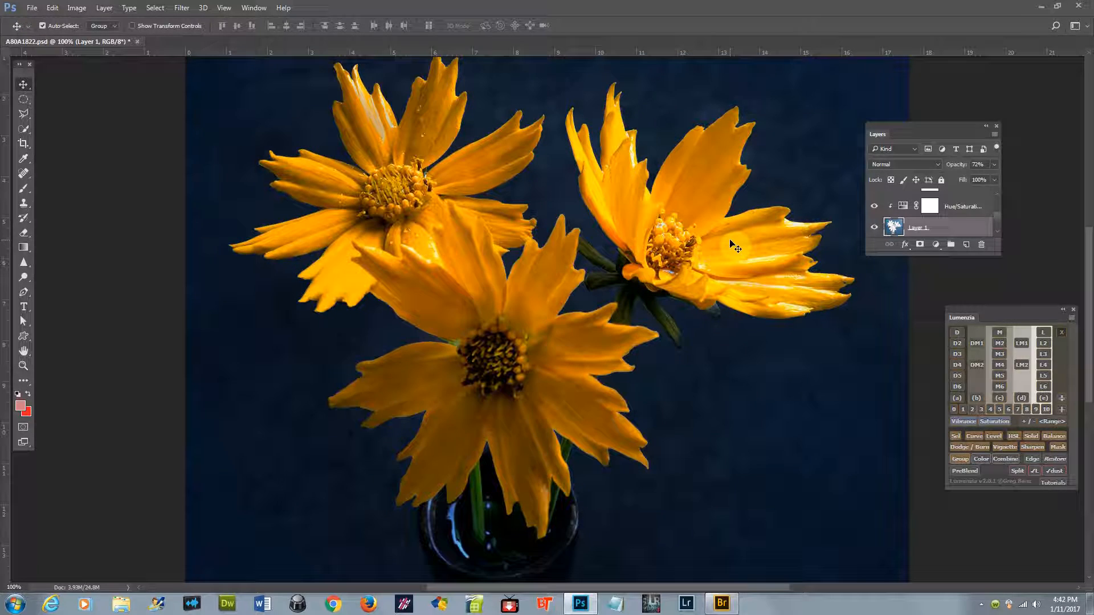